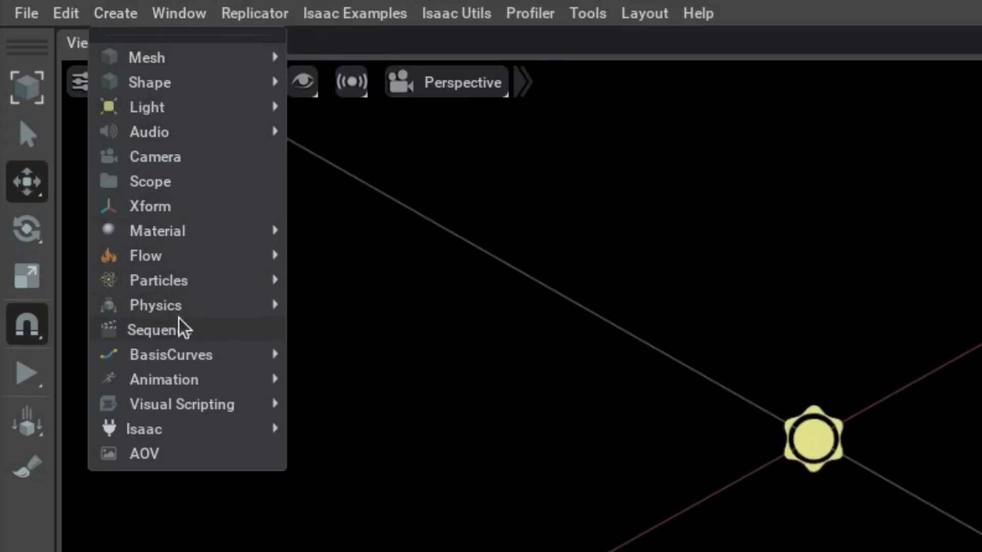
- Add a physics GroundPlane under World and frame it fully in the viewport
{"action": "mouse_move", "coordinate": [200, 312]}
{"action": "left_click", "coordinate": [379, 335]}
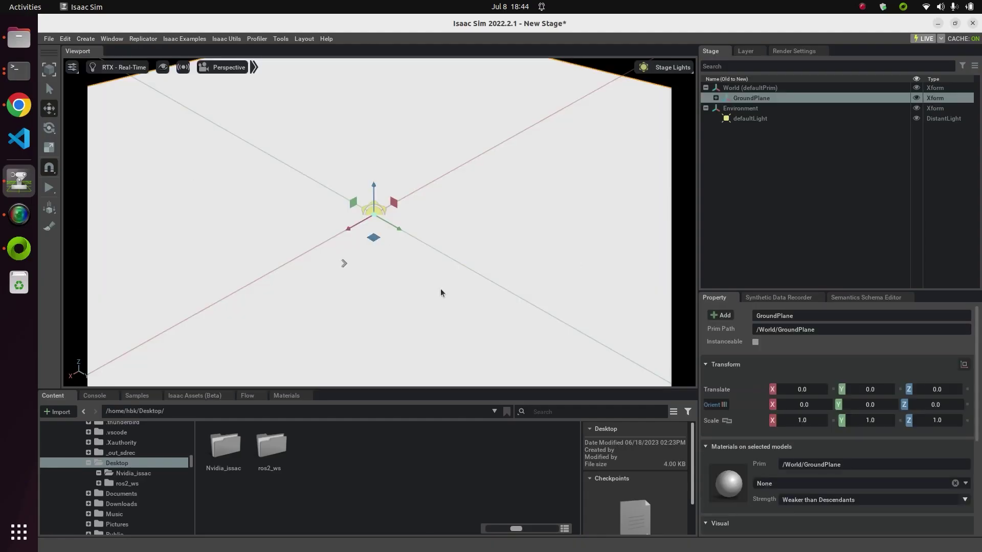
{"action": "key", "text": "f"}
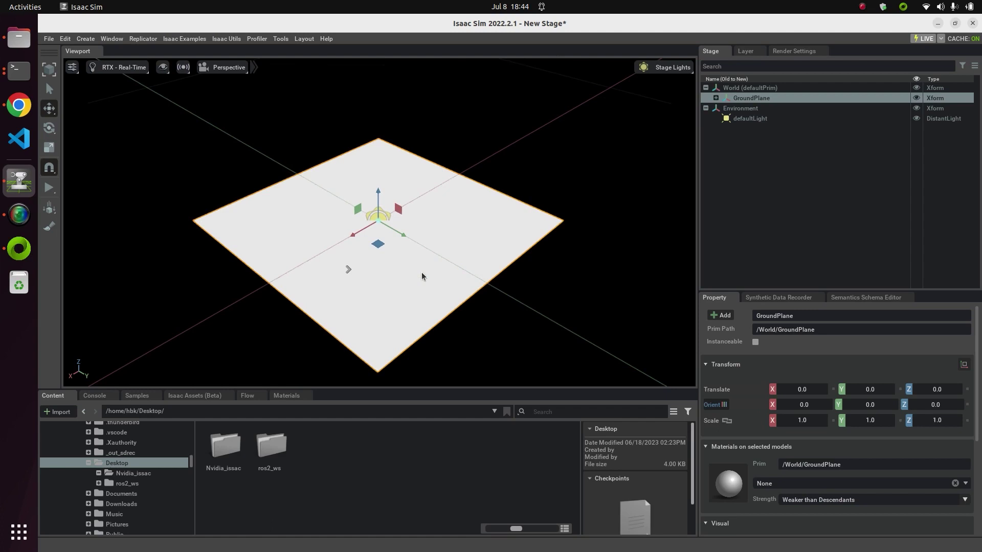
{"action": "scroll", "coordinate": [468, 230], "scroll_direction": "up", "scroll_amount": 2}
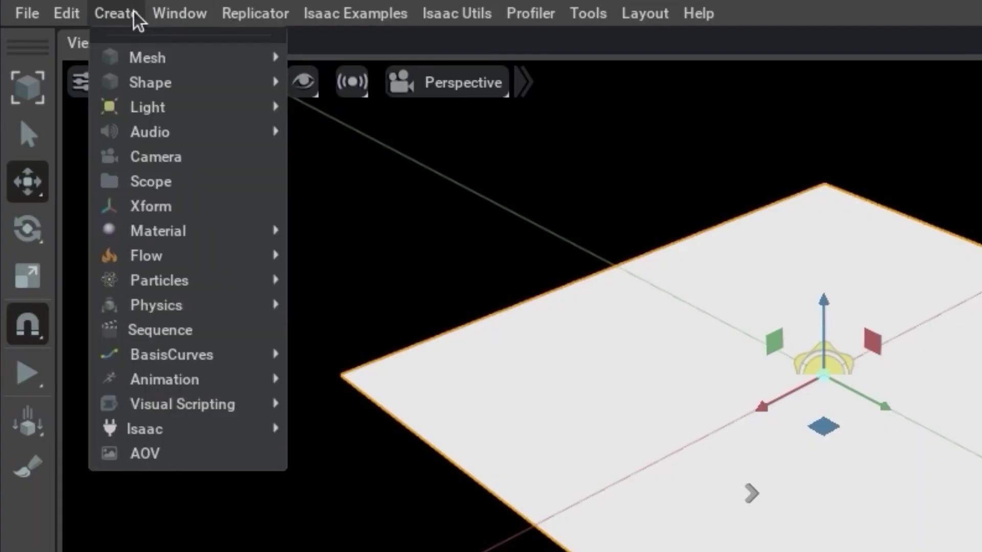
- Add a Cone prim at the origin and bring the view closer around it
{"action": "mouse_move", "coordinate": [179, 91]}
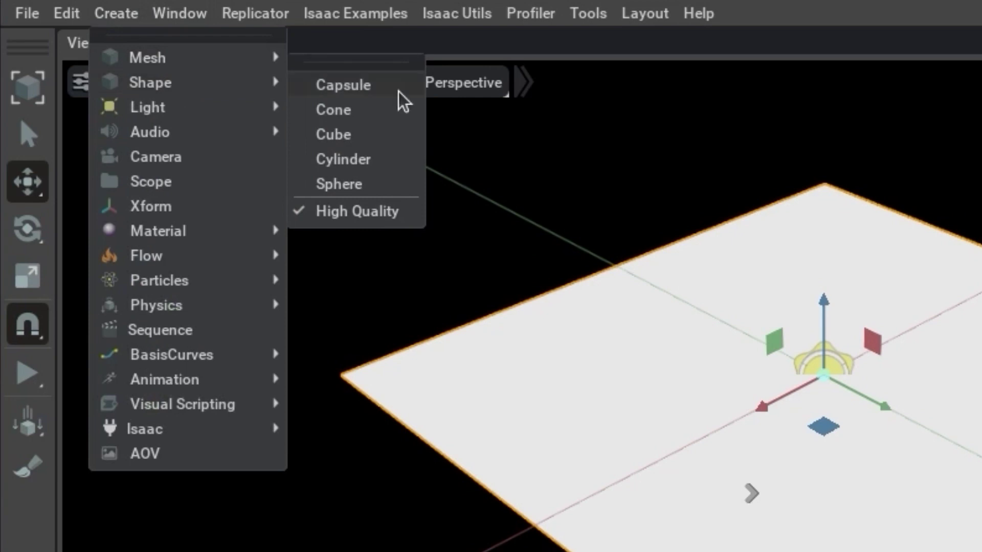
{"action": "left_click", "coordinate": [386, 114]}
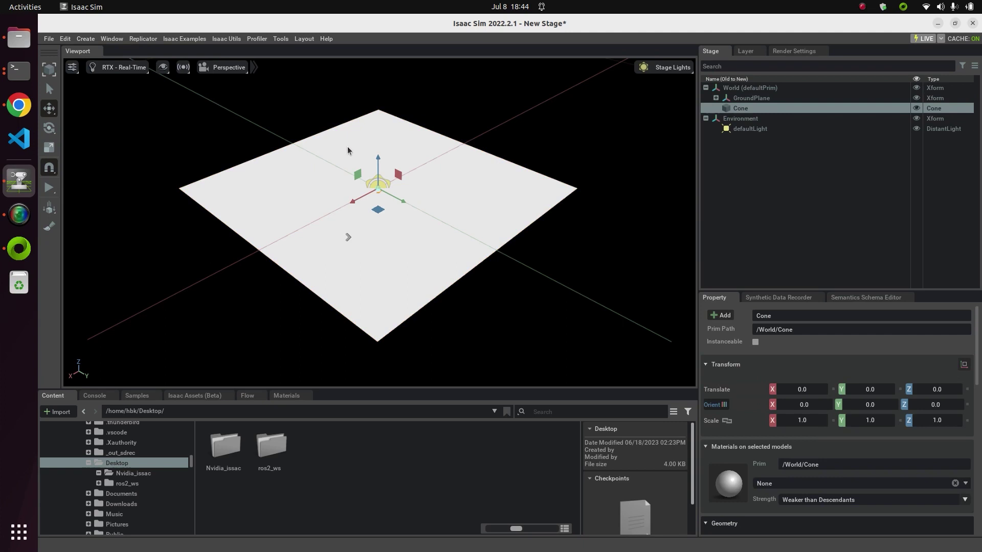
{"action": "scroll", "coordinate": [391, 186], "scroll_direction": "up", "scroll_amount": 3}
{"action": "scroll", "coordinate": [389, 199], "scroll_direction": "up", "scroll_amount": 2}
{"action": "middle_click_drag", "start_coordinate": [387, 211], "coordinate": [371, 164]}
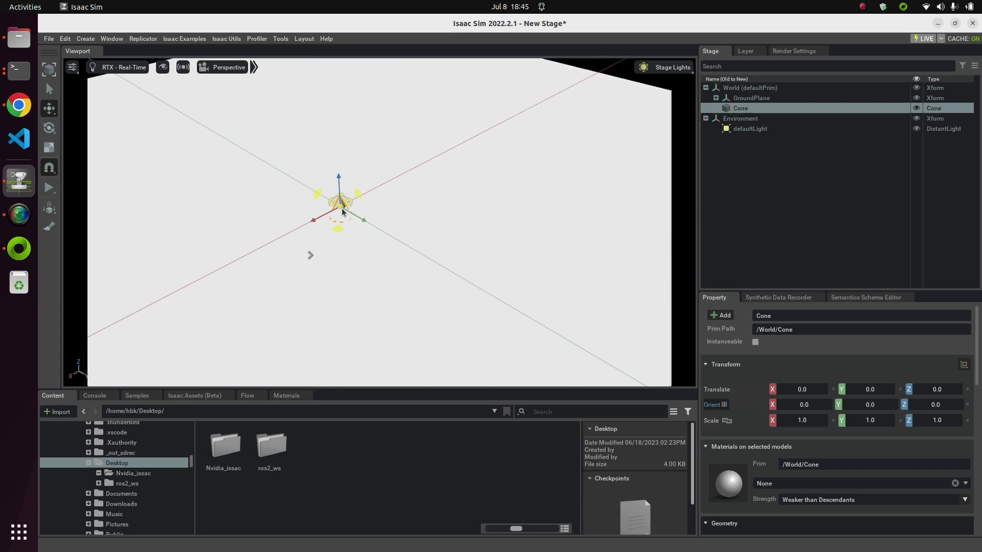
- Move the Cone off the ground to translate X 0.9, Y 7.8, Z 4.4
{"action": "key", "text": "w"}
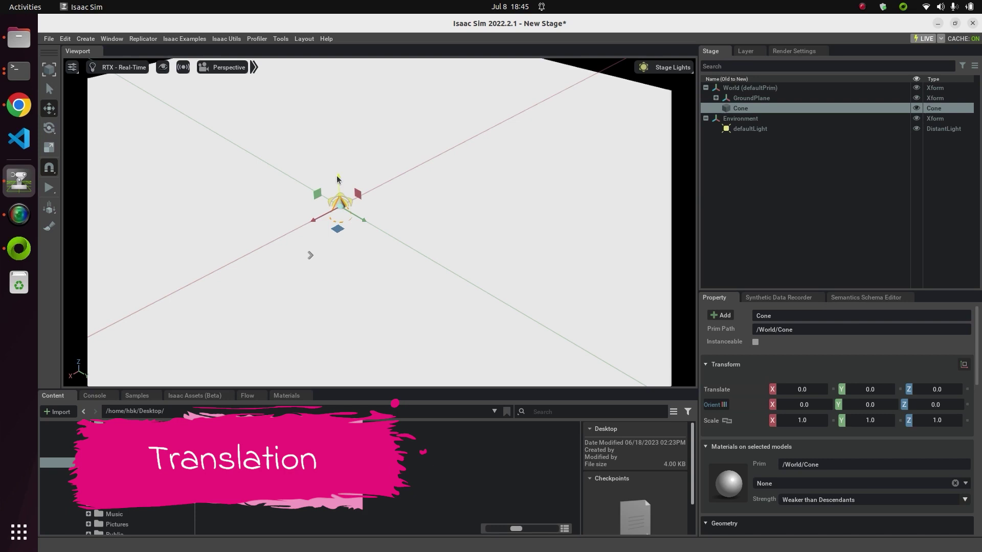
{"action": "left_click_drag", "start_coordinate": [346, 119], "coordinate": [427, 201]}
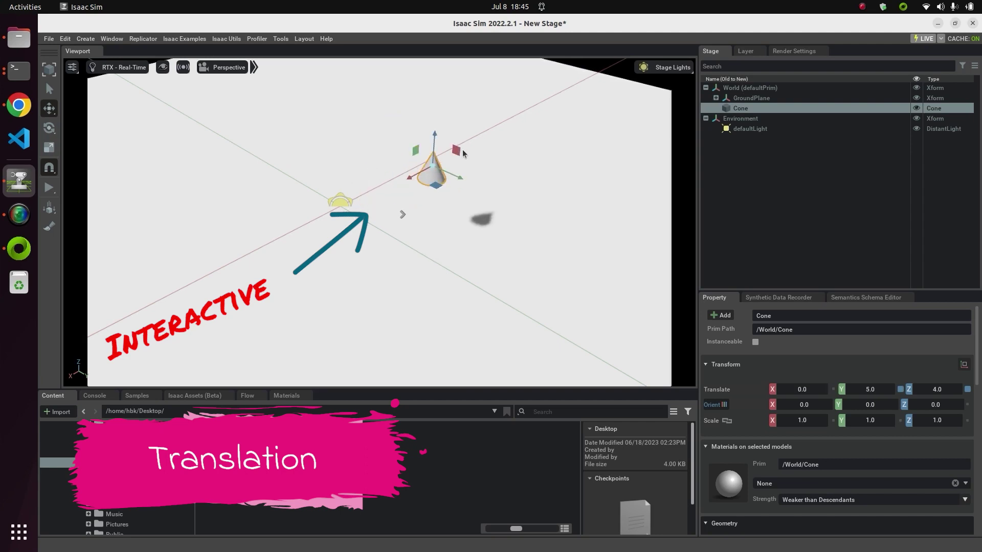
{"action": "left_click_drag", "start_coordinate": [462, 150], "coordinate": [478, 185]}
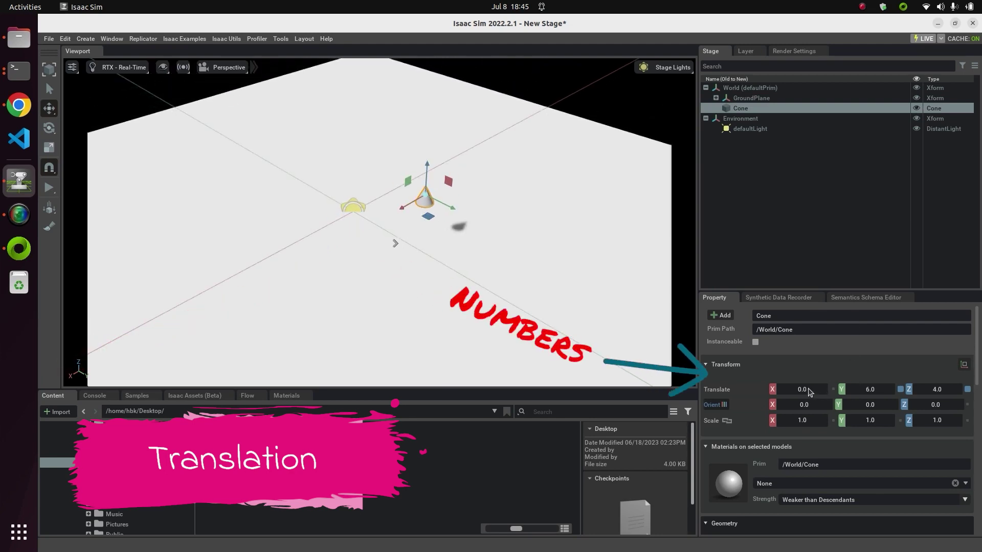
{"action": "left_click_drag", "start_coordinate": [810, 392], "coordinate": [875, 392]}
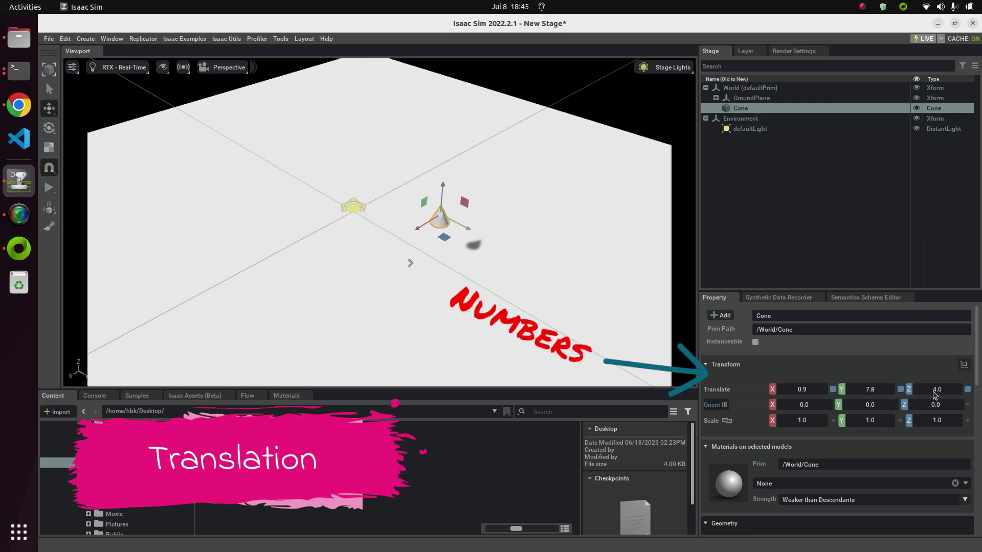
{"action": "left_click_drag", "start_coordinate": [936, 390], "coordinate": [942, 395]}
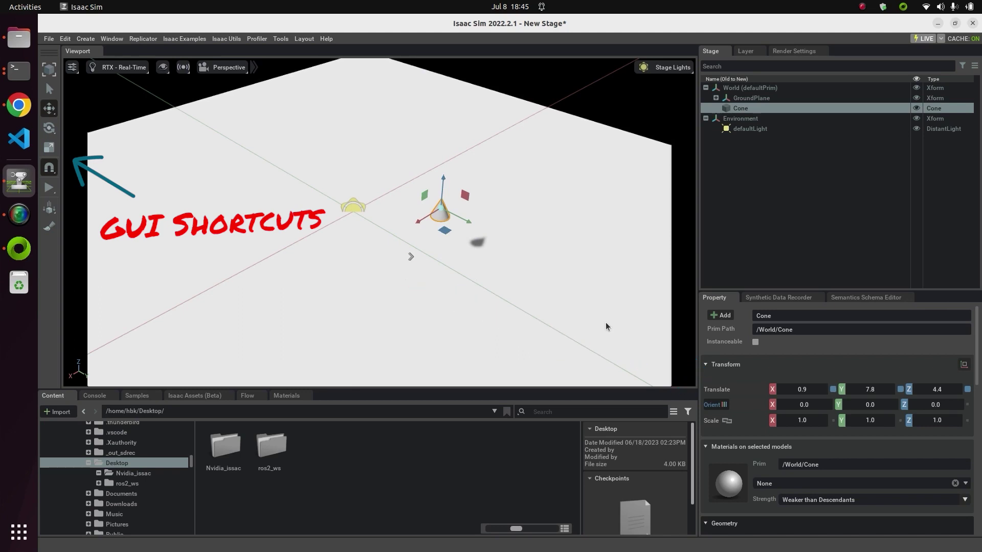
- Nudge the Cone with the move gizmo, then tilt it with the rotate gizmo
{"action": "left_click", "coordinate": [50, 89]}
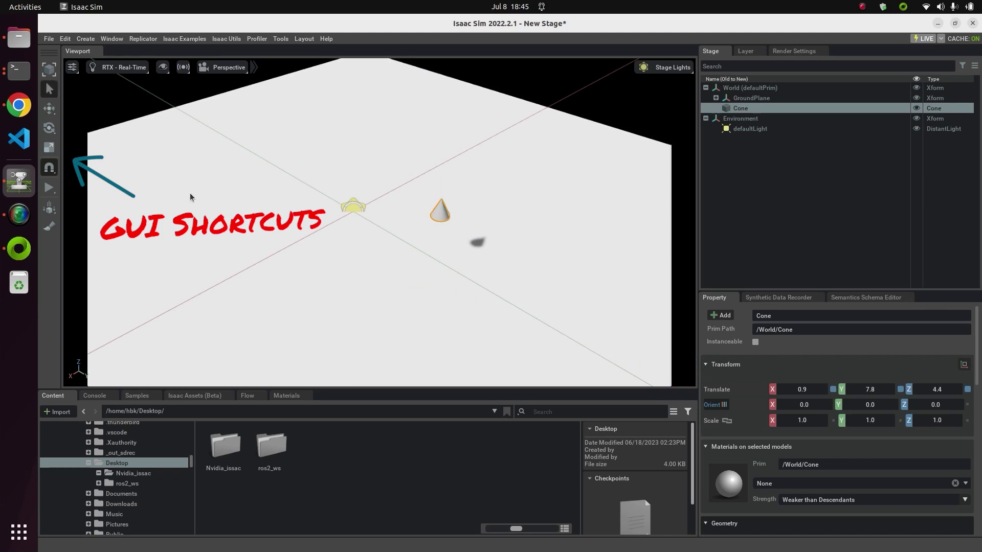
{"action": "key", "text": "w"}
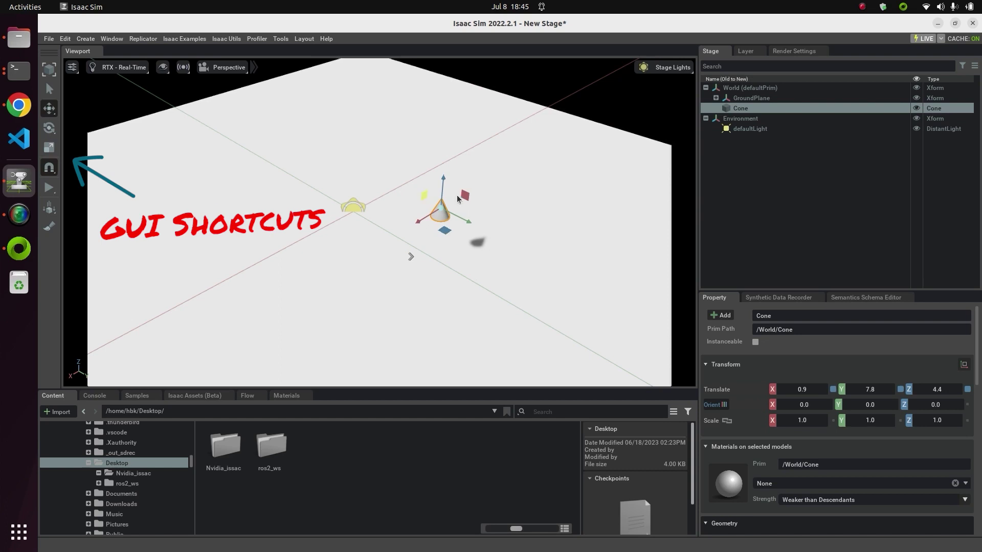
{"action": "mouse_move", "coordinate": [429, 219]}
{"action": "left_mouse_down"}
{"action": "mouse_move", "coordinate": [417, 225]}
{"action": "mouse_move", "coordinate": [429, 219]}
{"action": "left_mouse_up"}
{"action": "key", "text": "e"}
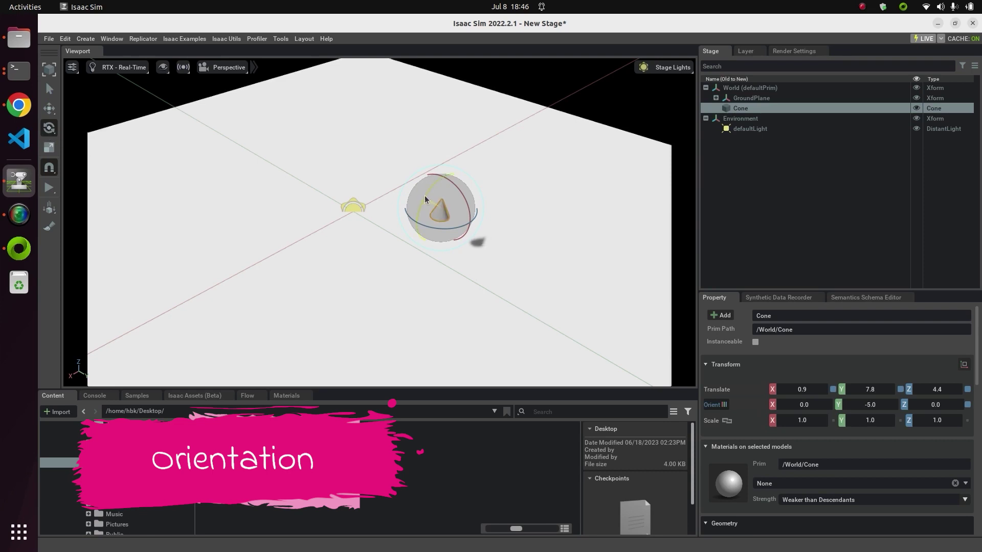
{"action": "left_click_drag", "start_coordinate": [425, 196], "coordinate": [460, 228]}
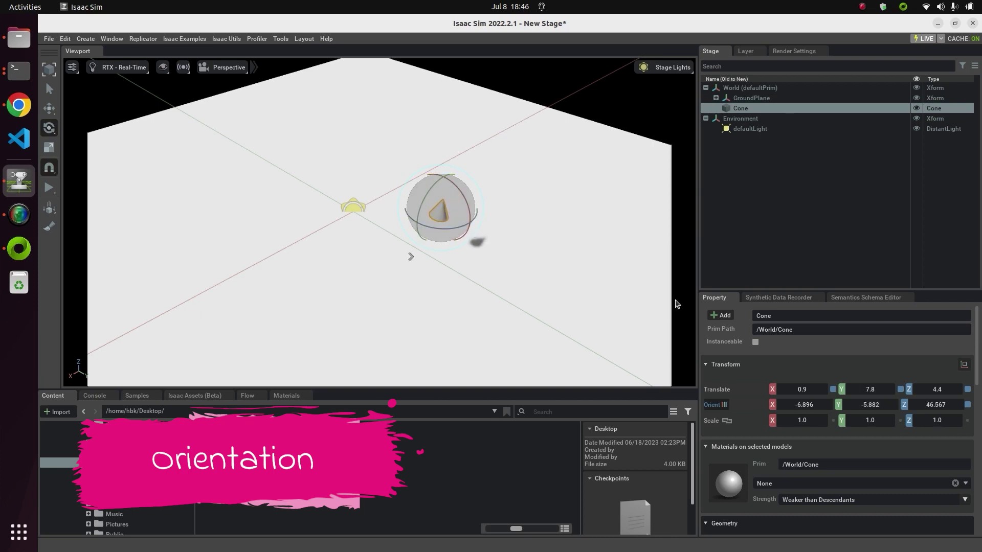
- Set the Cone's orientation fields to X 0, Y 0, Z 90 degrees
{"action": "double_click", "coordinate": [802, 405]}
{"action": "type", "text": "0"}
{"action": "double_click", "coordinate": [870, 405]}
{"action": "type", "text": "00"}
{"action": "key", "text": "Return"}
{"action": "double_click", "coordinate": [933, 408]}
{"action": "type", "text": "90"}
{"action": "key", "text": "Return"}
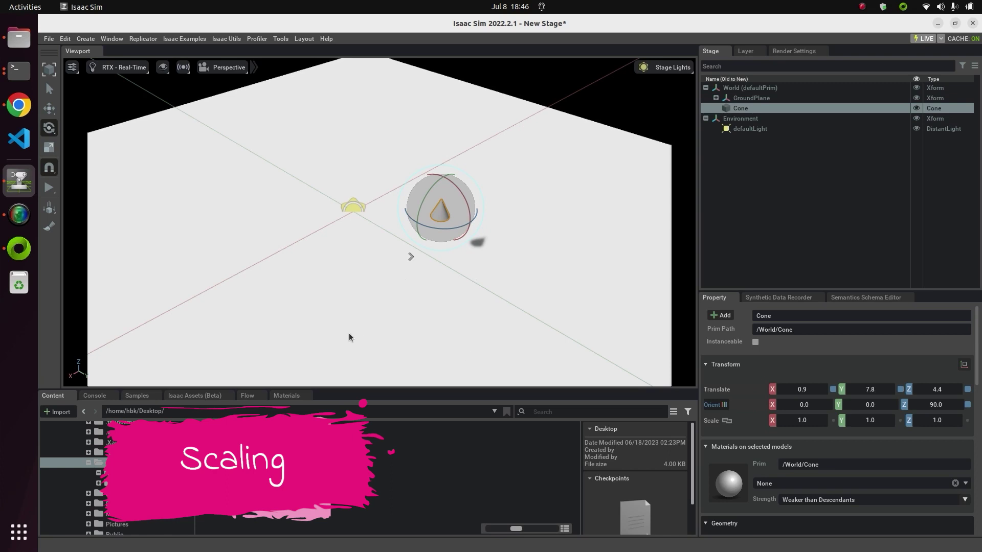
- Stretch the Cone wider and taller with the scale gizmo
{"action": "key", "text": "r"}
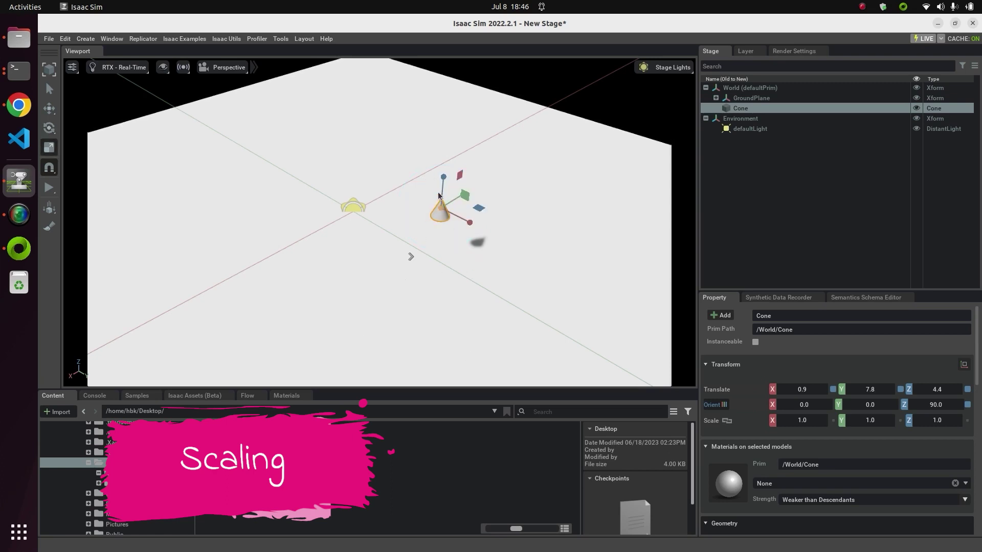
{"action": "mouse_move", "coordinate": [444, 178]}
{"action": "left_mouse_down"}
{"action": "mouse_move", "coordinate": [447, 148]}
{"action": "mouse_move", "coordinate": [446, 176]}
{"action": "left_mouse_up"}
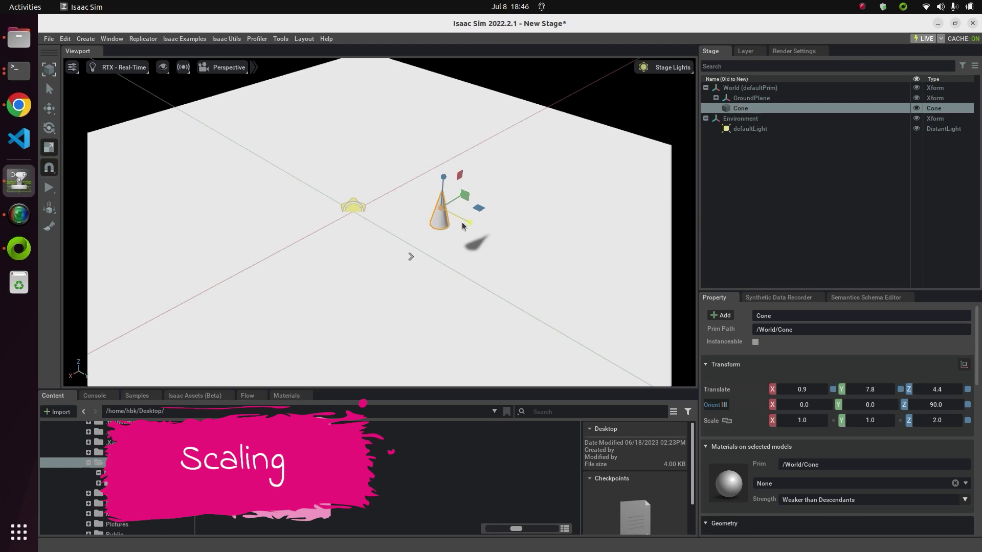
{"action": "left_click_drag", "start_coordinate": [466, 221], "coordinate": [500, 255]}
{"action": "left_click_drag", "start_coordinate": [471, 240], "coordinate": [489, 255]}
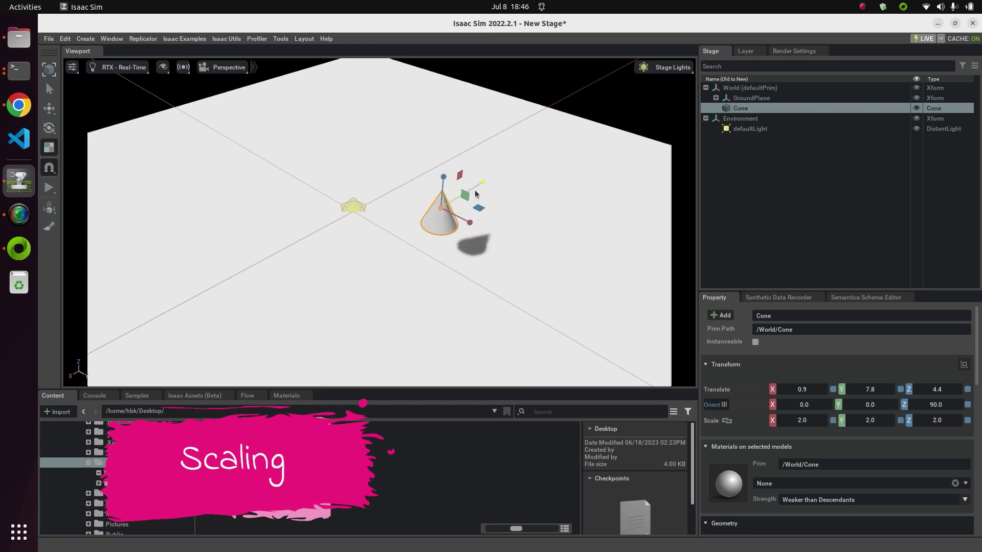
{"action": "left_click_drag", "start_coordinate": [443, 177], "coordinate": [441, 145]}
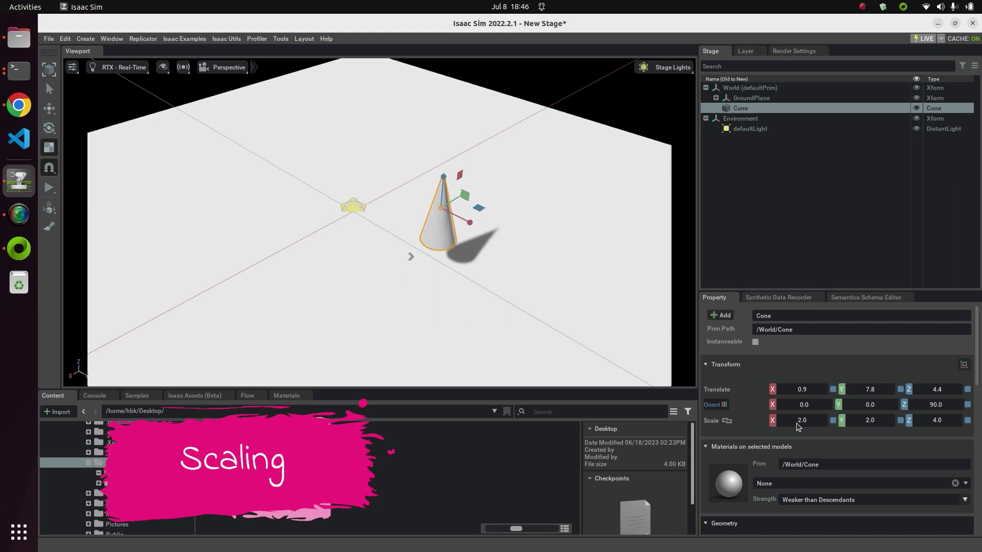
- Set the Cone's Scale X to 2, giving a final scale of 2, 2, 4
{"action": "mouse_move", "coordinate": [802, 426]}
{"action": "left_mouse_down"}
{"action": "mouse_move", "coordinate": [819, 424]}
{"action": "mouse_move", "coordinate": [807, 424]}
{"action": "left_mouse_up"}
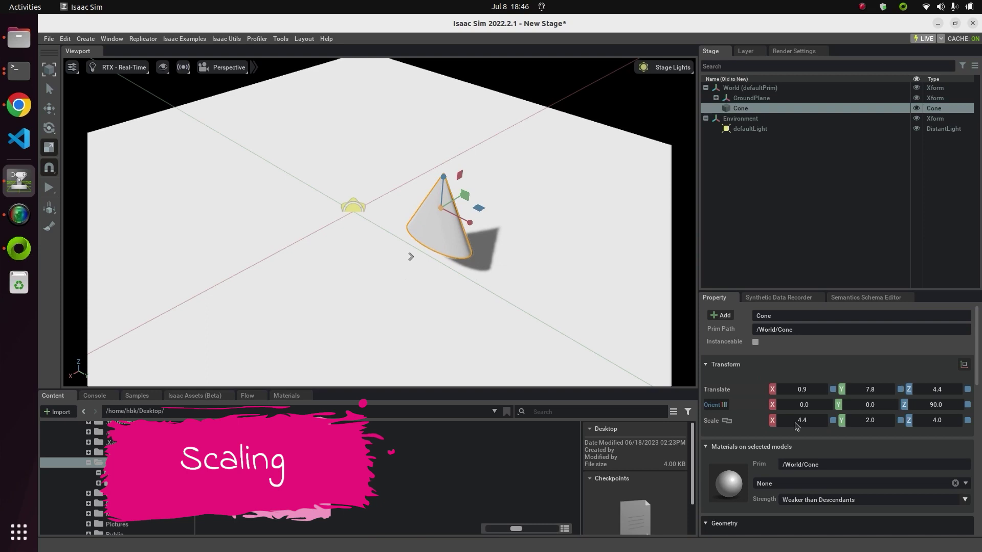
{"action": "double_click", "coordinate": [798, 425]}
{"action": "type", "text": "2"}
{"action": "key", "text": "Return"}
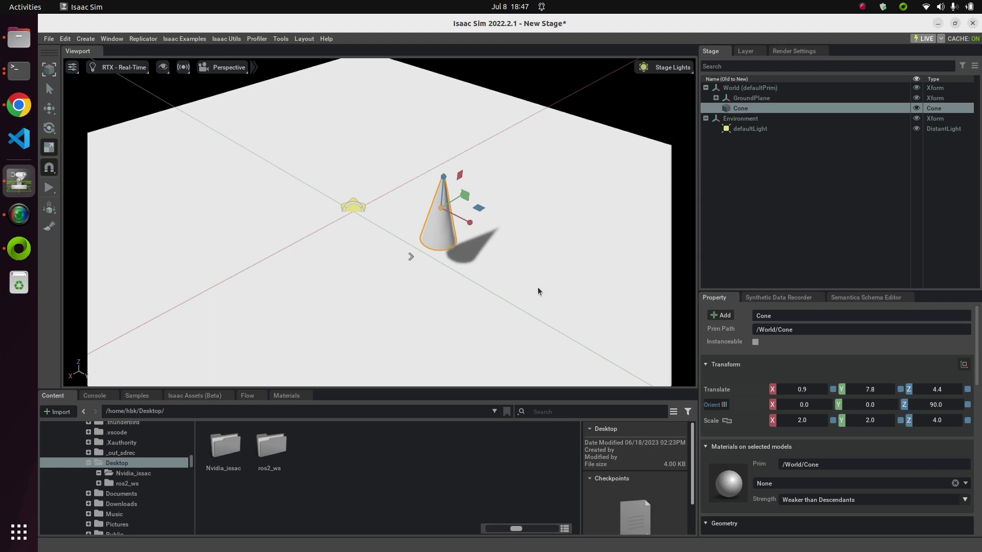
- Add a Cube shape to the stage
{"action": "scroll", "coordinate": [558, 345], "scroll_direction": "up", "scroll_amount": 2}
{"action": "scroll", "coordinate": [558, 345], "scroll_direction": "down", "scroll_amount": 2}
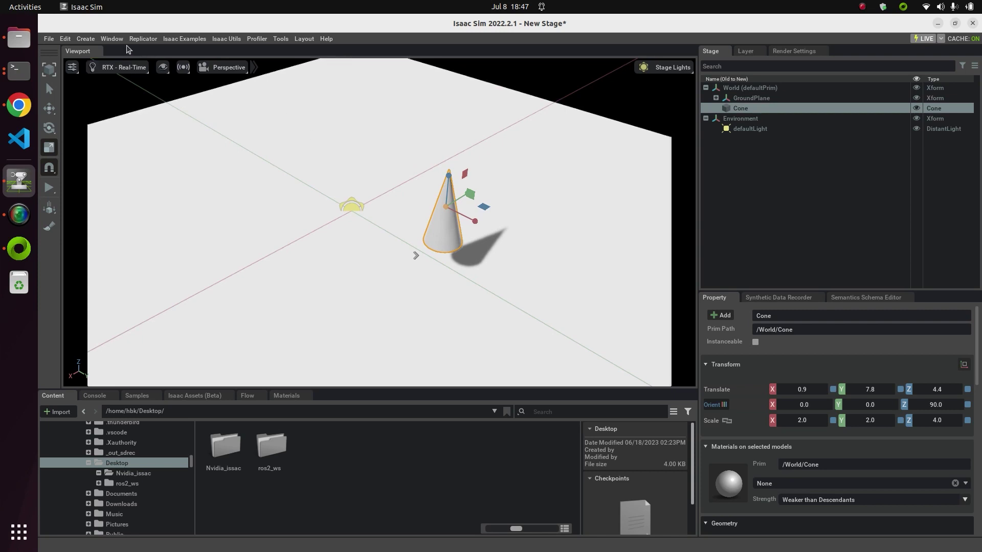
{"action": "left_click", "coordinate": [90, 40]}
{"action": "mouse_move", "coordinate": [94, 67]}
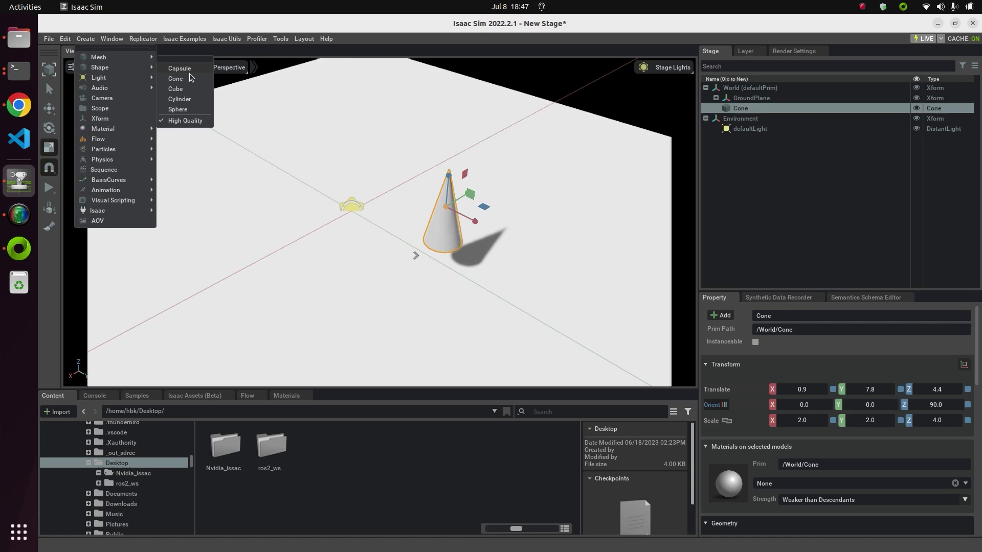
{"action": "left_click", "coordinate": [175, 89]}
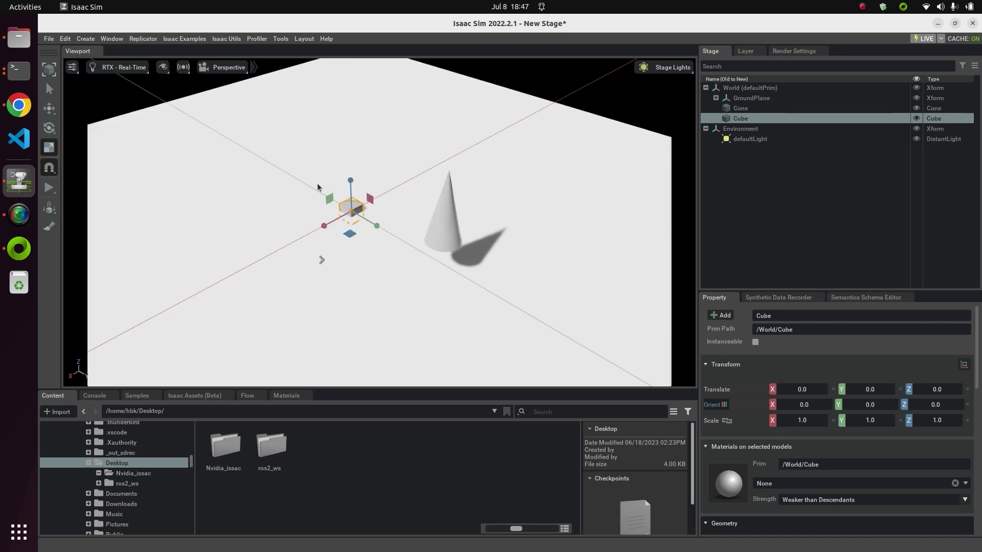
- Lift and shift the Cube above the ground to translate 1, 1, 4
{"action": "left_click", "coordinate": [51, 108]}
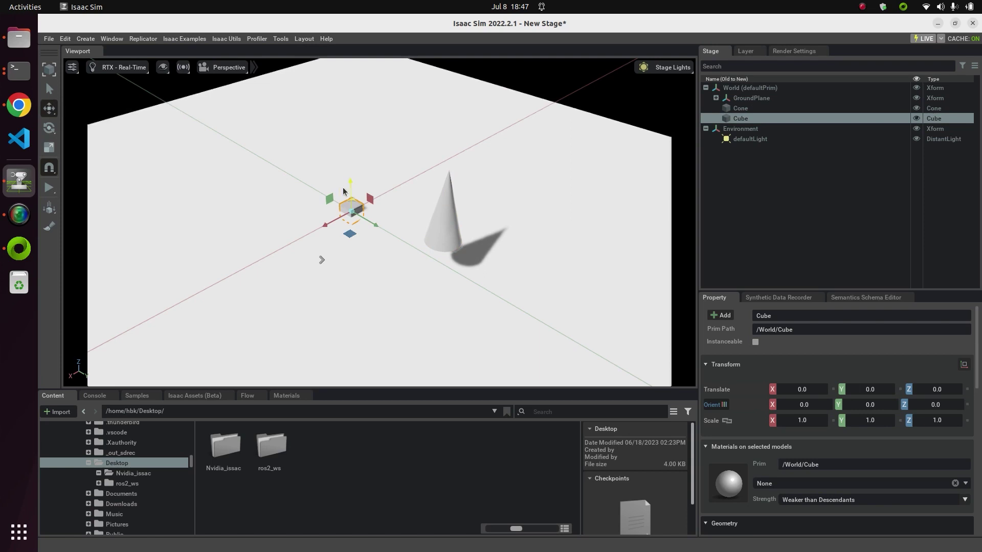
{"action": "left_click_drag", "start_coordinate": [348, 187], "coordinate": [354, 120]}
{"action": "left_click_drag", "start_coordinate": [312, 171], "coordinate": [369, 194]}
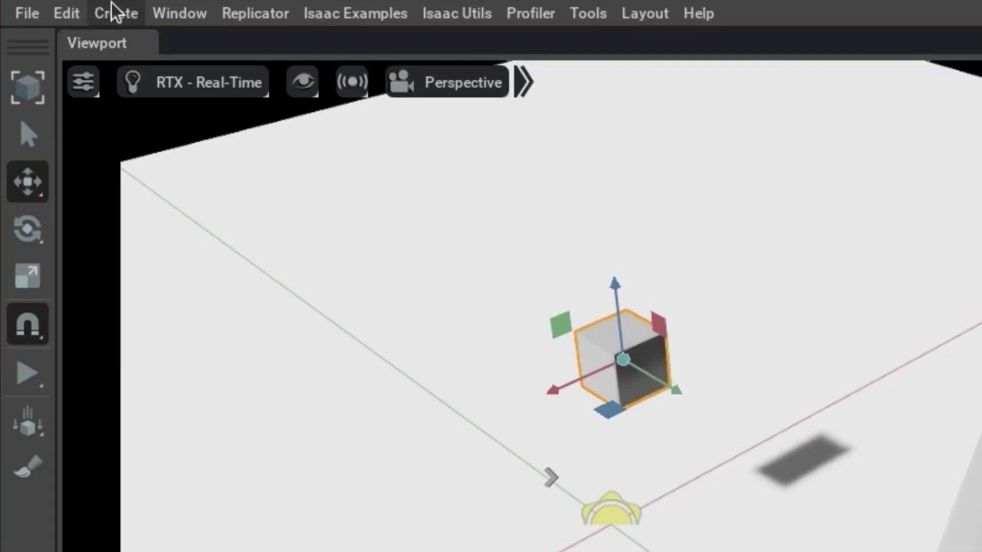
- Add an empty Xform, put the Cube inside it, and nest that Xform under the Cone
{"action": "left_click", "coordinate": [85, 38]}
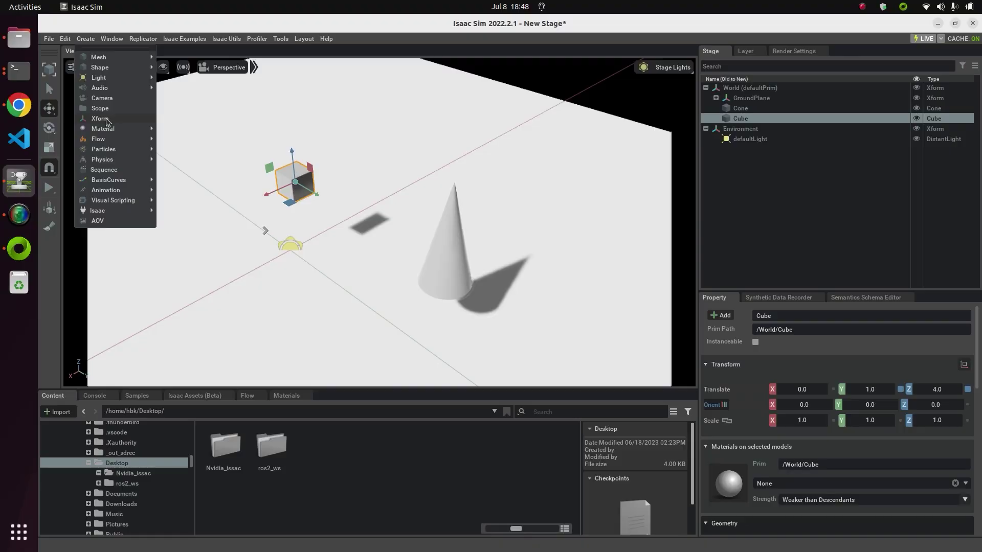
{"action": "left_click", "coordinate": [166, 206]}
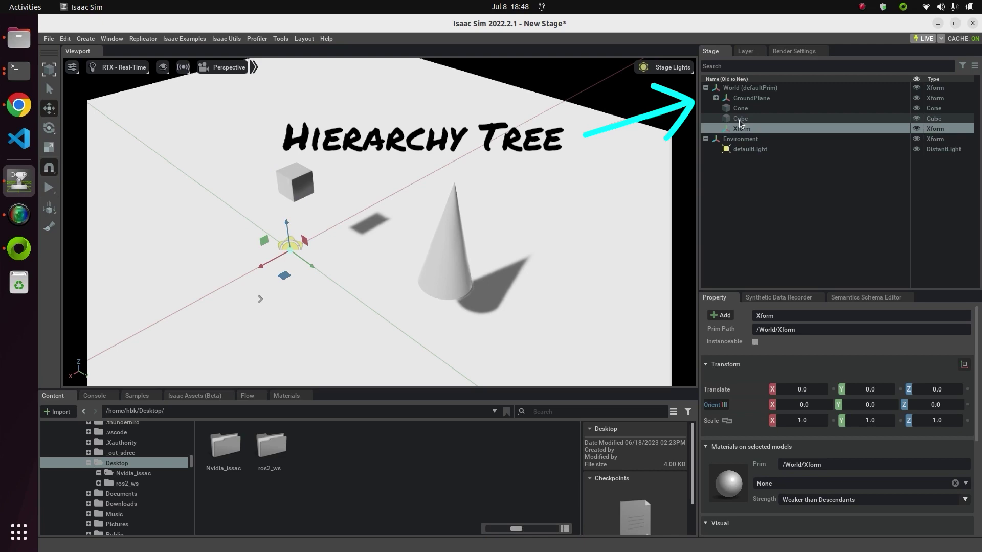
{"action": "left_click_drag", "start_coordinate": [742, 123], "coordinate": [790, 128]}
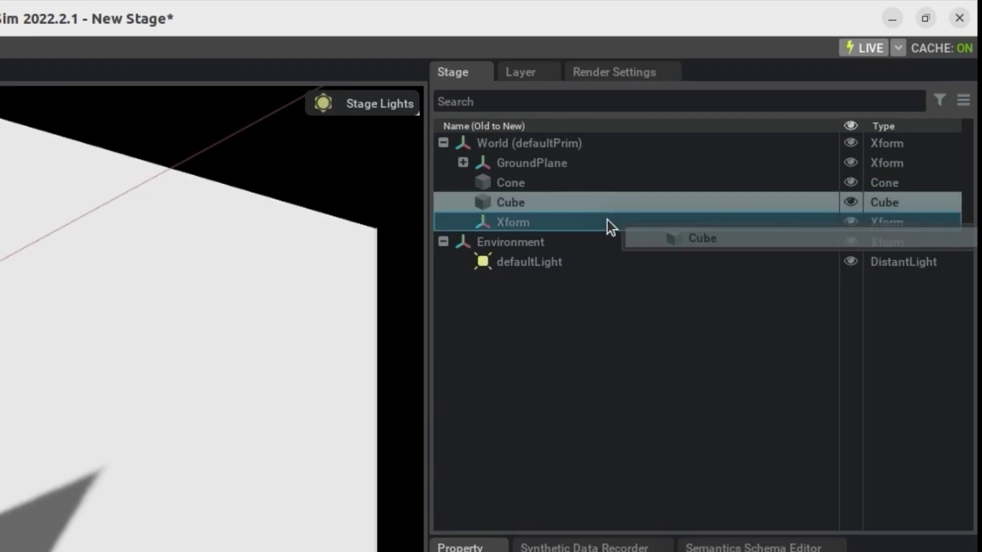
{"action": "left_click_drag", "start_coordinate": [609, 227], "coordinate": [609, 226]}
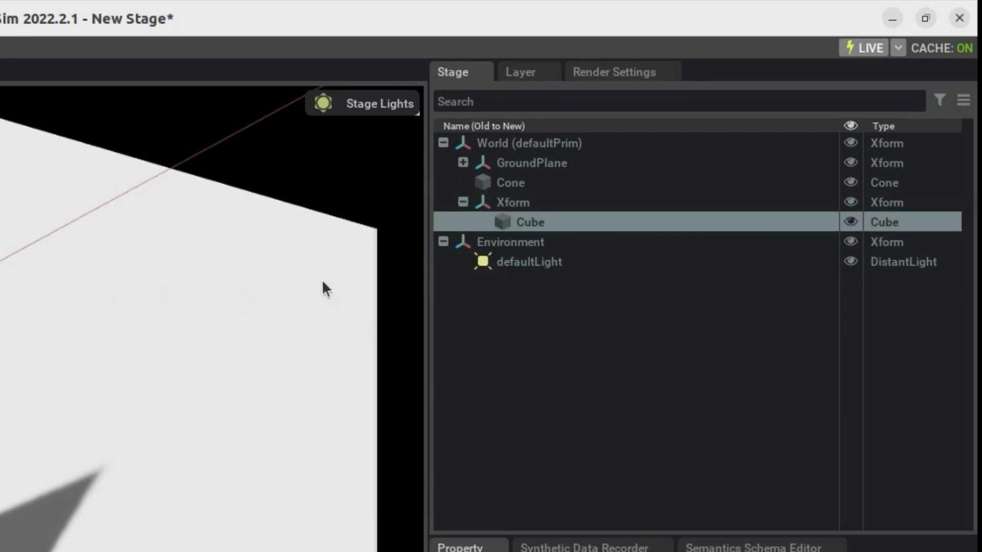
{"action": "left_click", "coordinate": [519, 202]}
{"action": "left_click_drag", "start_coordinate": [520, 208], "coordinate": [561, 180]}
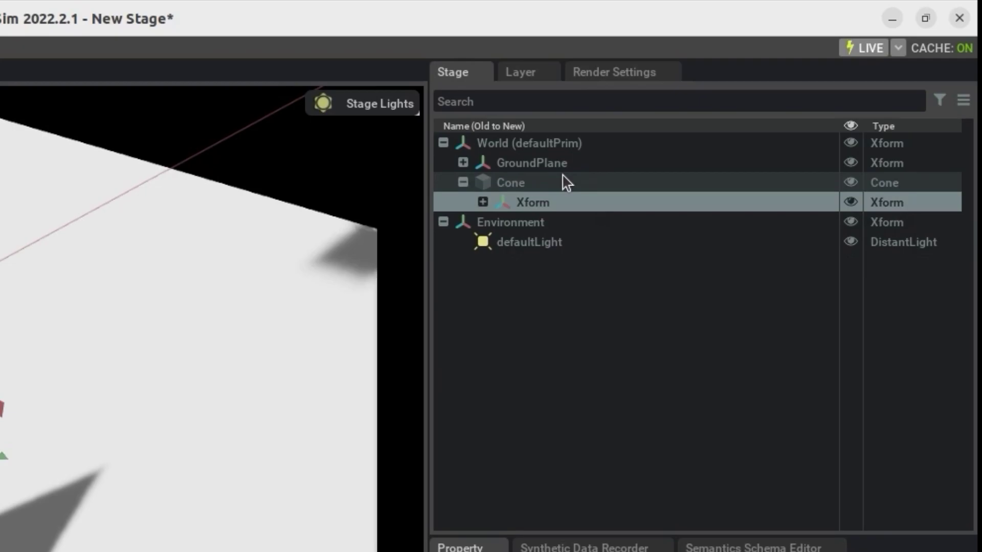
- Move the Cube to X -3.5 and lower it to Z 0.5
{"action": "scroll", "coordinate": [382, 276], "scroll_direction": "down", "scroll_amount": 3}
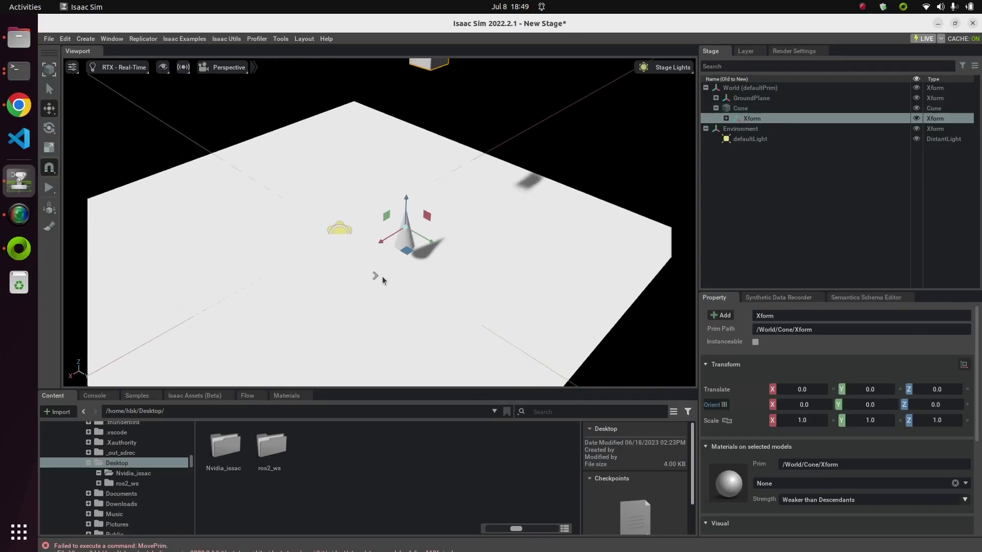
{"action": "left_click", "coordinate": [430, 82]}
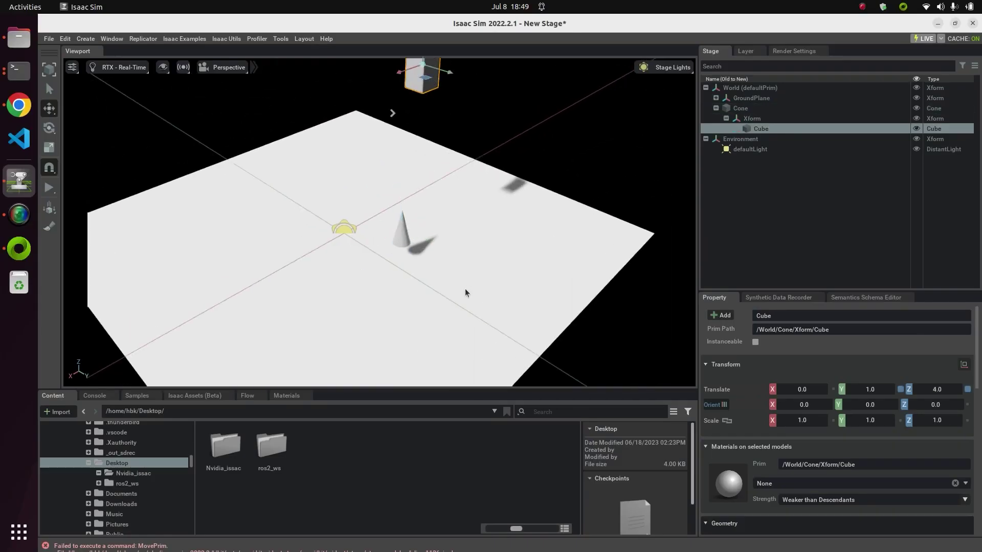
{"action": "scroll", "coordinate": [465, 289], "scroll_direction": "down", "scroll_amount": 2}
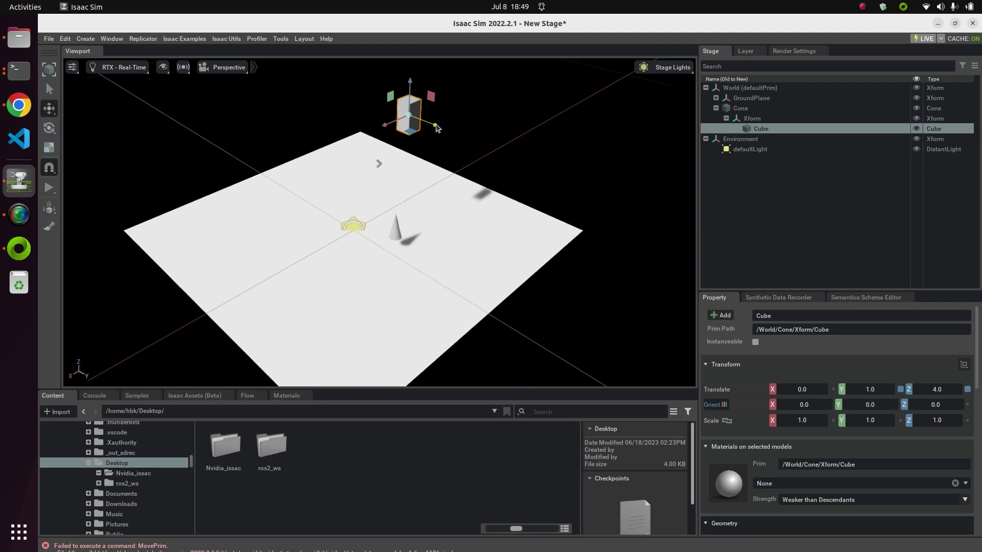
{"action": "left_click_drag", "start_coordinate": [422, 128], "coordinate": [389, 128]}
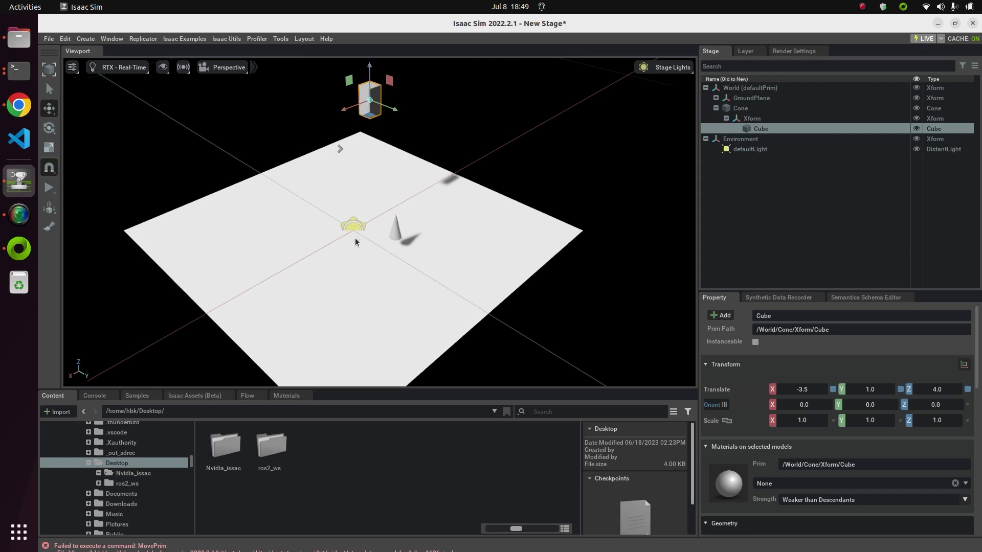
{"action": "left_click_drag", "start_coordinate": [370, 77], "coordinate": [371, 196]}
- Slide the Cone, carrying its child Cube, along X to 4.9
{"action": "scroll", "coordinate": [389, 201], "scroll_direction": "up", "scroll_amount": 3}
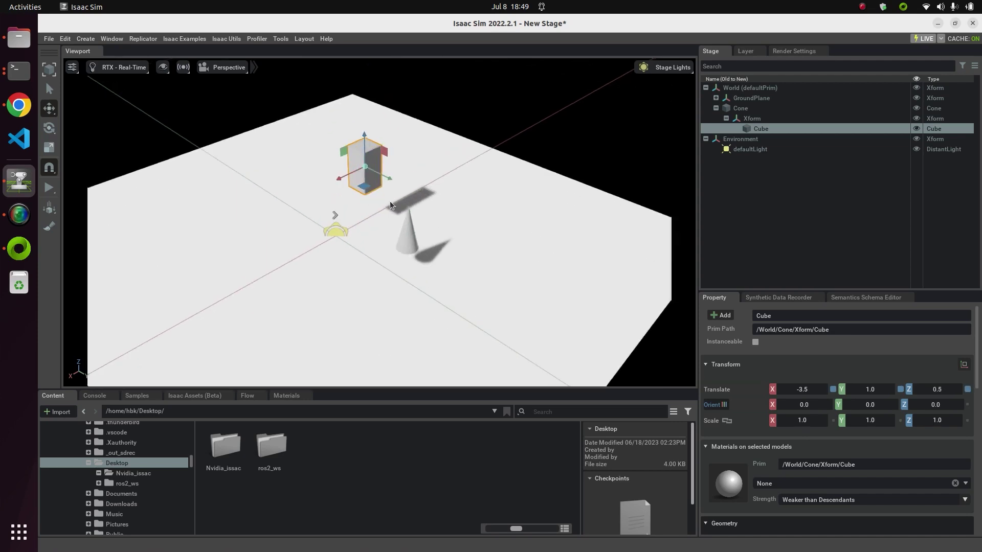
{"action": "scroll", "coordinate": [390, 201], "scroll_direction": "up", "scroll_amount": 2}
{"action": "left_click", "coordinate": [422, 254]}
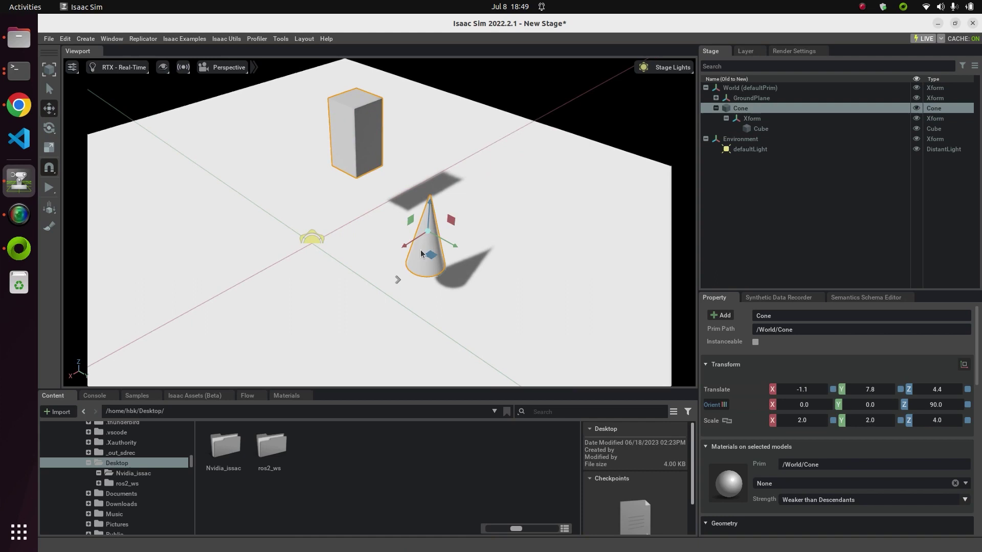
{"action": "left_click_drag", "start_coordinate": [403, 249], "coordinate": [293, 335]}
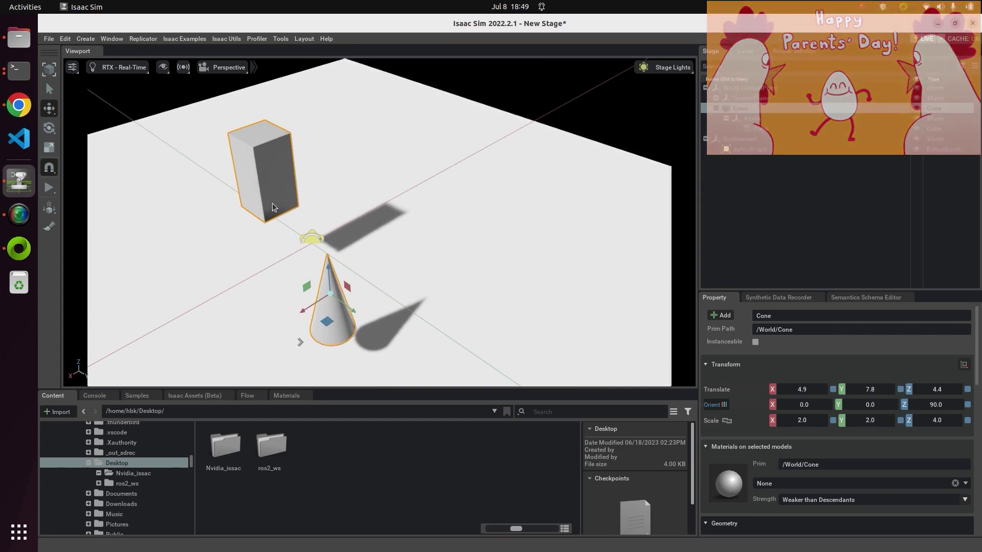
- Collapse the Cone's children, then create a second empty Xform and a Capsule under World
{"action": "left_click", "coordinate": [716, 108]}
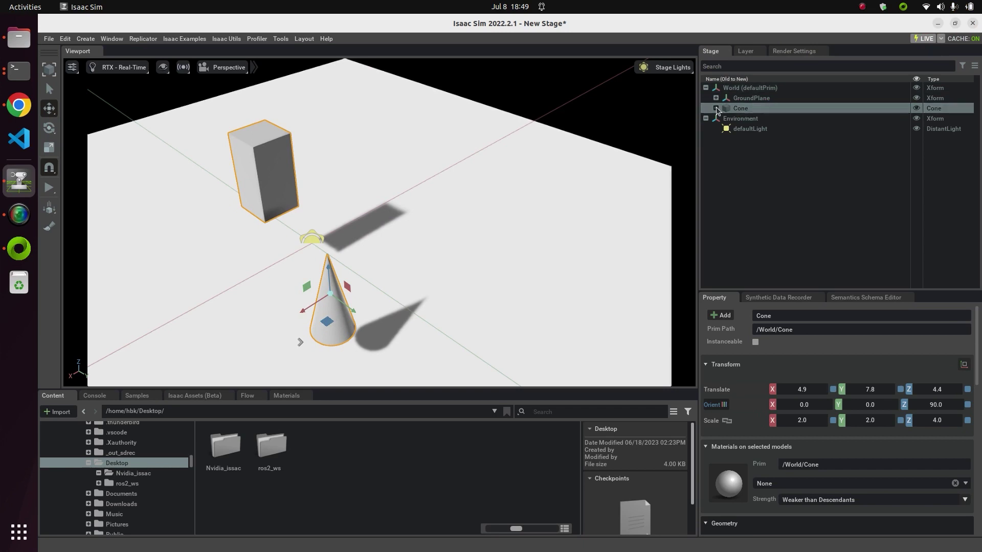
{"action": "left_click", "coordinate": [87, 39]}
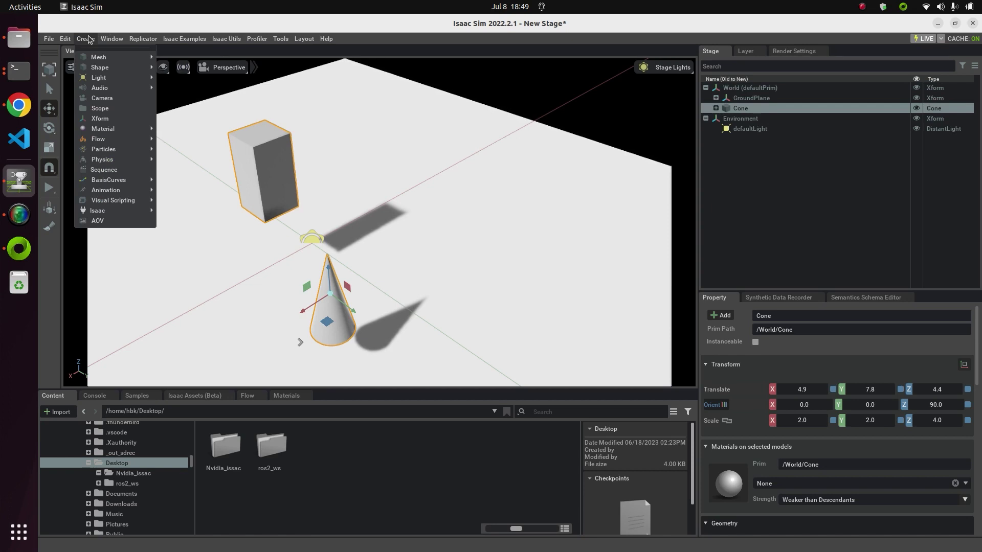
{"action": "left_click", "coordinate": [115, 118]}
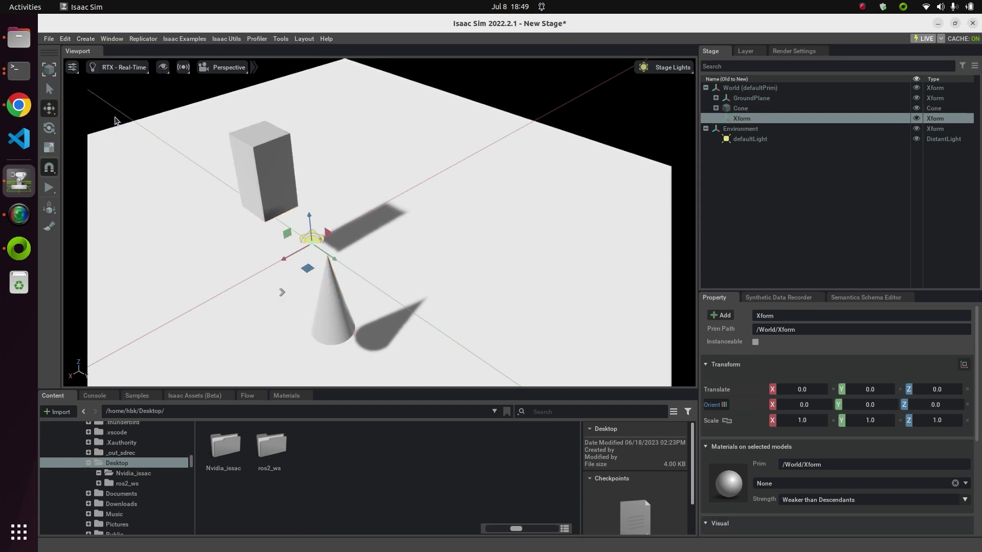
{"action": "left_click", "coordinate": [86, 39]}
{"action": "mouse_move", "coordinate": [102, 70]}
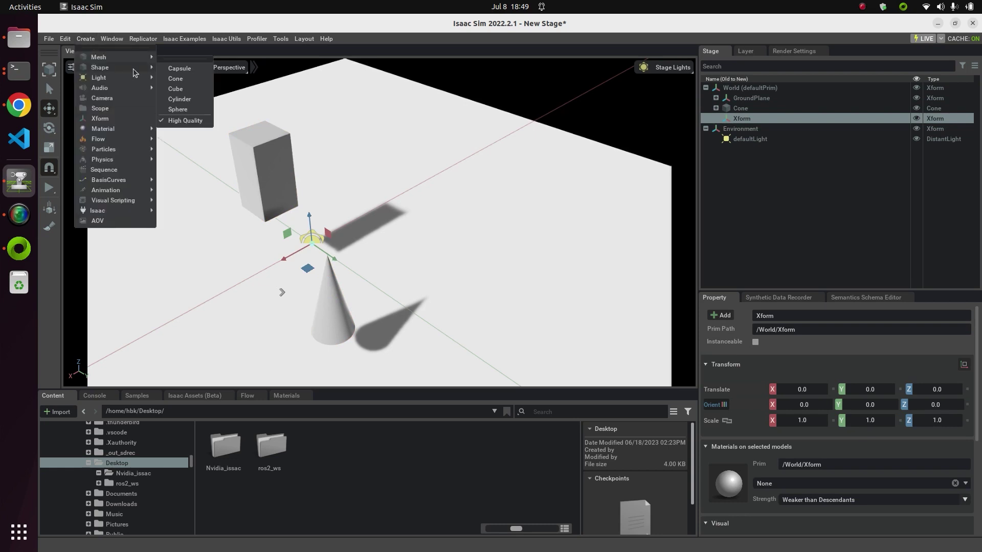
{"action": "left_click", "coordinate": [193, 72]}
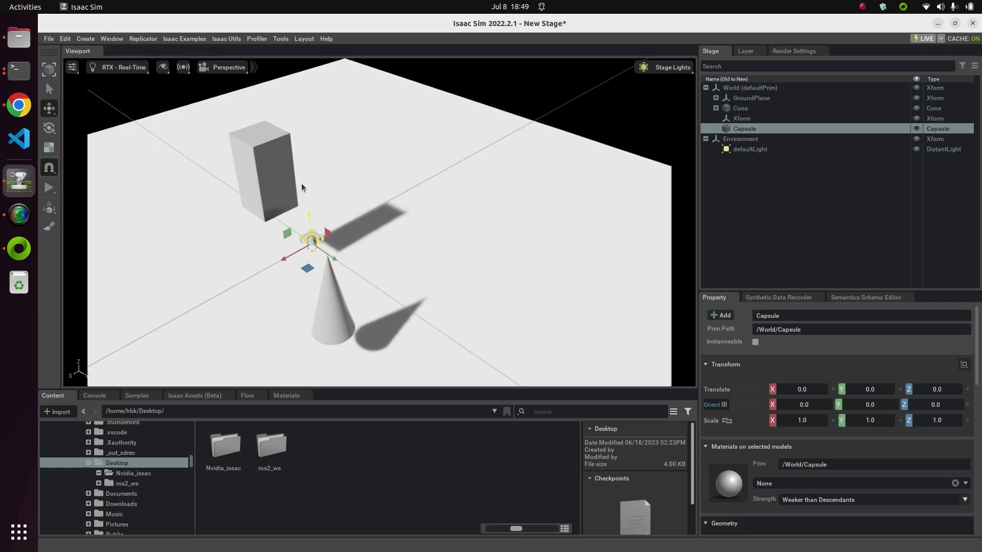
- Move the Capsule to Z 2, Y 5, place it in the new Xform, and nest that under the Cone as Xform_01
{"action": "left_click_drag", "start_coordinate": [302, 187], "coordinate": [320, 191]}
{"action": "left_click_drag", "start_coordinate": [346, 251], "coordinate": [378, 288]}
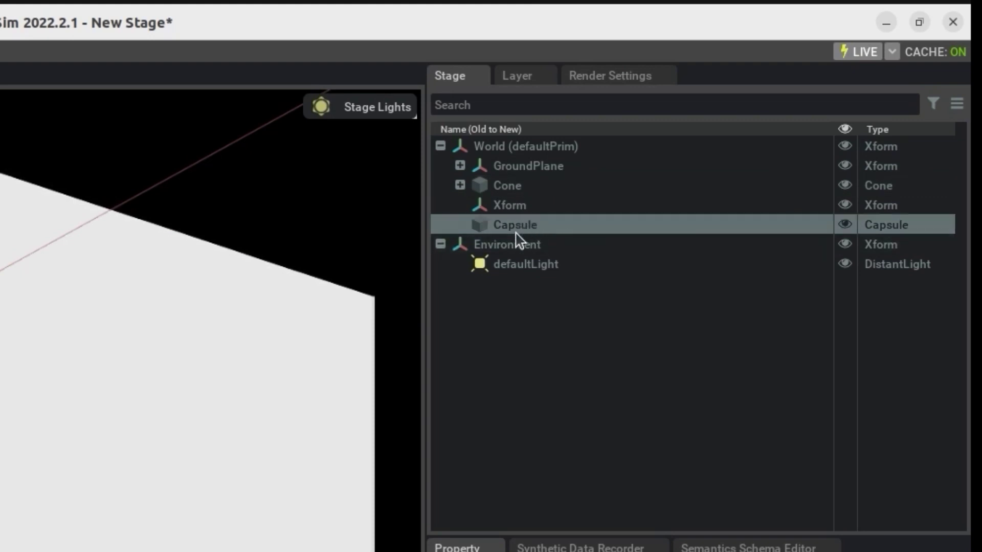
{"action": "left_click_drag", "start_coordinate": [520, 232], "coordinate": [563, 208]}
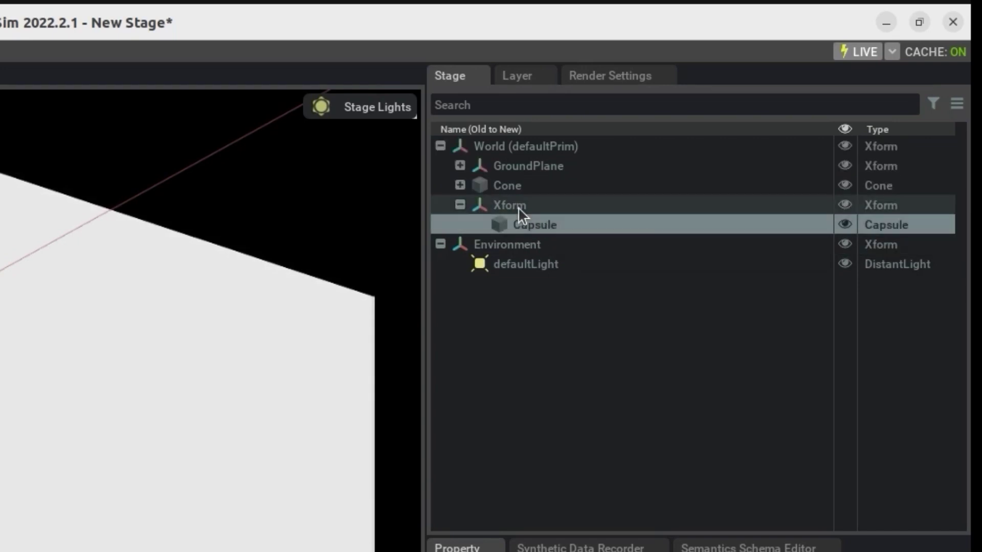
{"action": "left_click", "coordinate": [460, 205]}
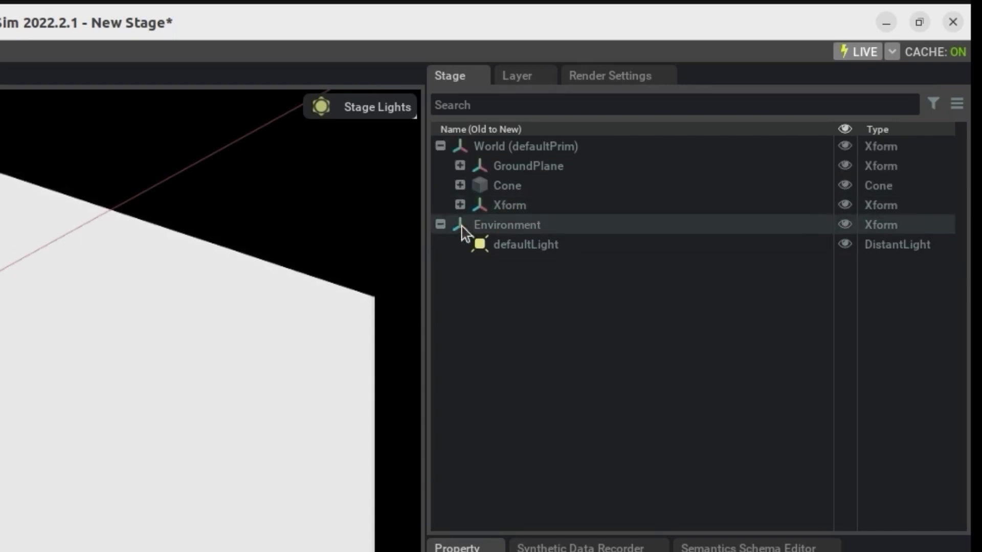
{"action": "left_click_drag", "start_coordinate": [505, 208], "coordinate": [551, 188]}
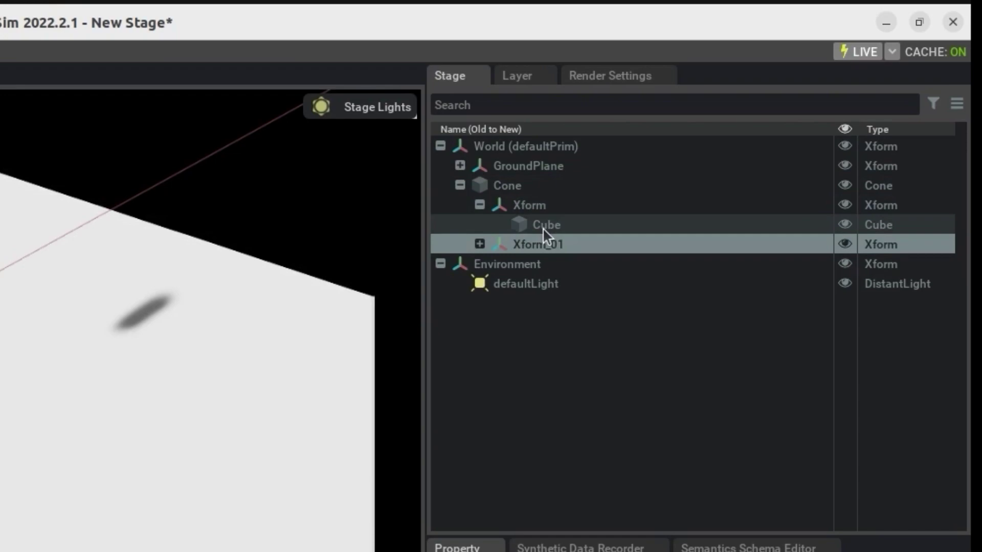
{"action": "left_click", "coordinate": [479, 244]}
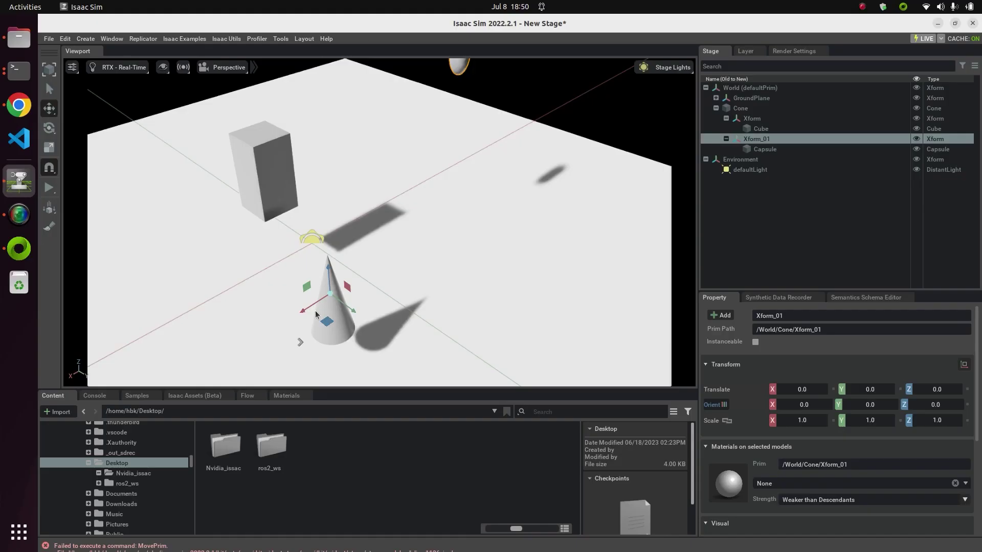
- Drag the Cone group to translate 8.9, 7.8, 4.4 and start the physics simulation
{"action": "left_click", "coordinate": [330, 319]}
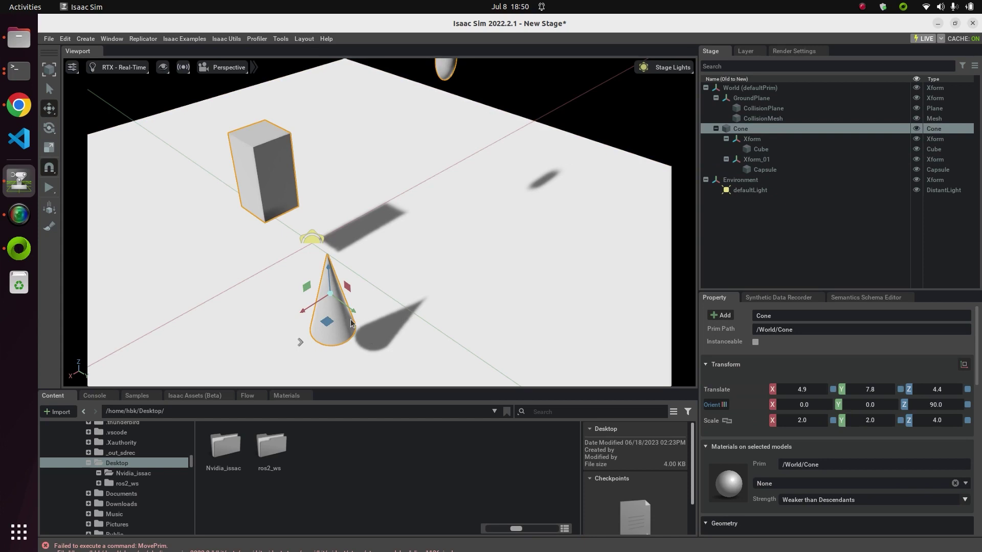
{"action": "left_click_drag", "start_coordinate": [304, 309], "coordinate": [286, 327]}
{"action": "scroll", "coordinate": [287, 327], "scroll_direction": "up", "scroll_amount": 5}
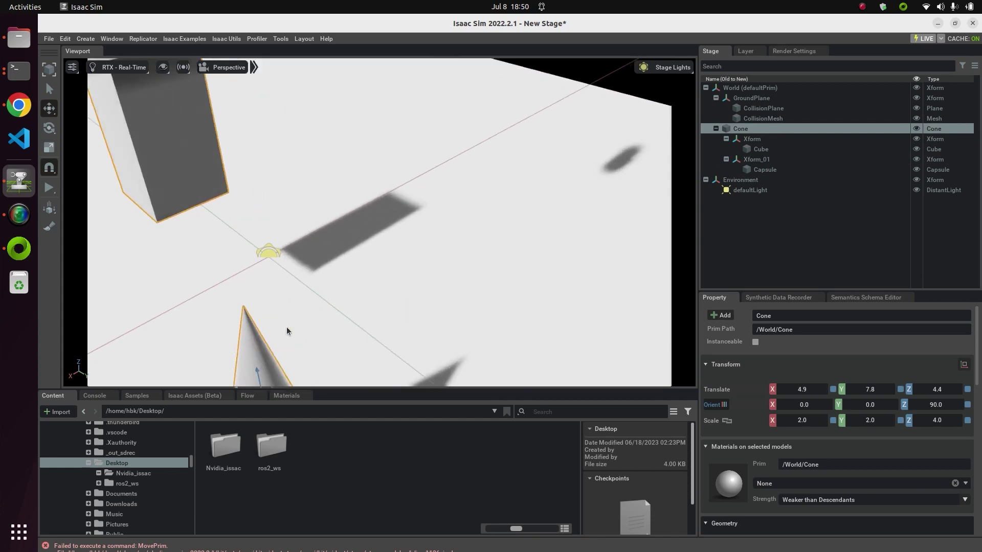
{"action": "scroll", "coordinate": [286, 327], "scroll_direction": "down", "scroll_amount": 8}
{"action": "left_click_drag", "start_coordinate": [319, 288], "coordinate": [256, 326]}
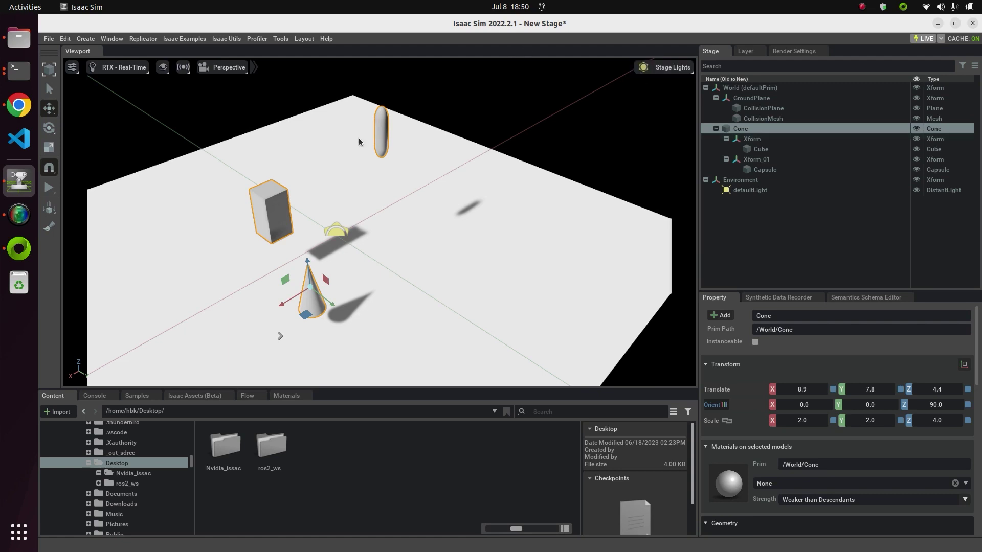
{"action": "left_click", "coordinate": [47, 192]}
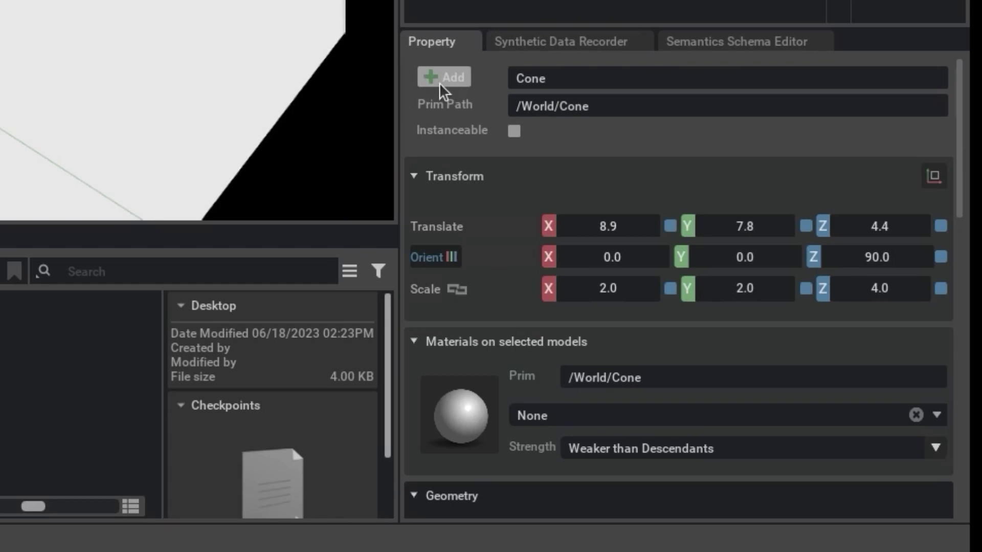
- Apply the Rigid Body with Colliders Preset to the Cone
{"action": "left_click", "coordinate": [444, 78]}
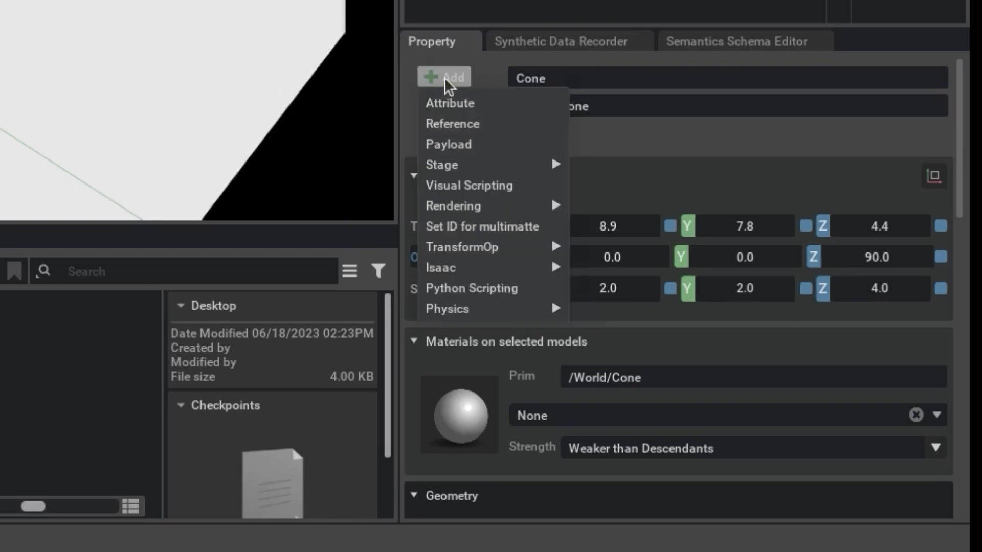
{"action": "mouse_move", "coordinate": [517, 313]}
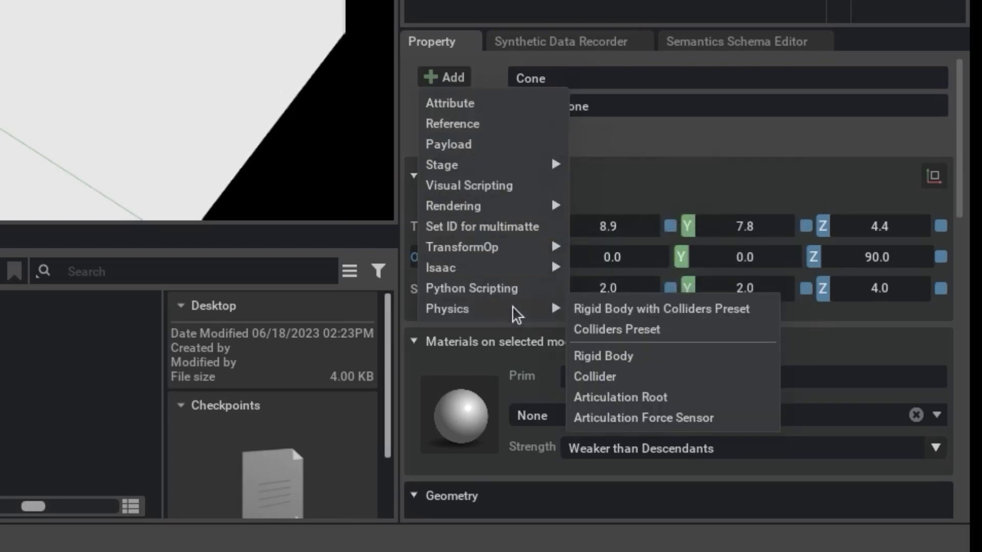
{"action": "left_click", "coordinate": [704, 313]}
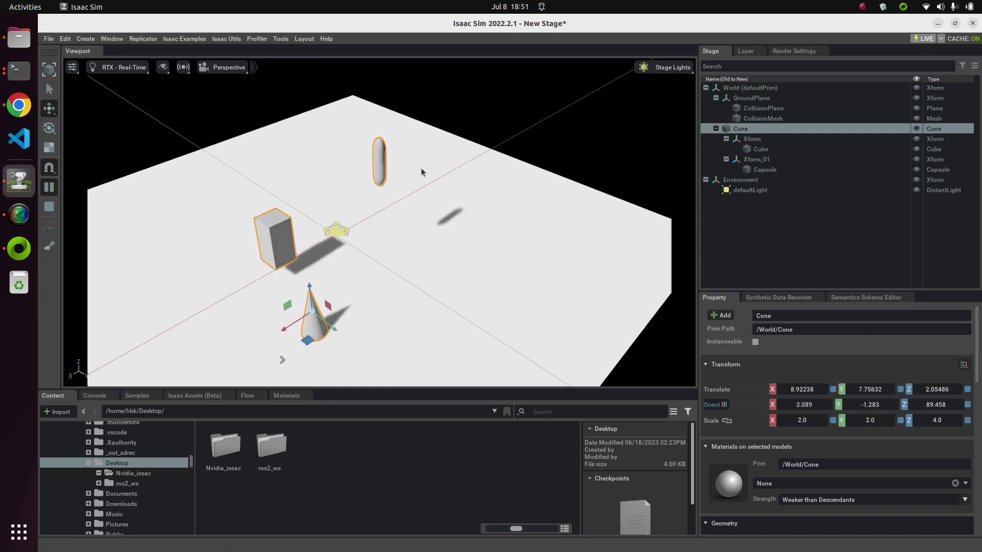
- Lift the falling Cone back up to Z 7.27 and pause the simulation
{"action": "left_click", "coordinate": [717, 129]}
{"action": "left_click", "coordinate": [716, 98]}
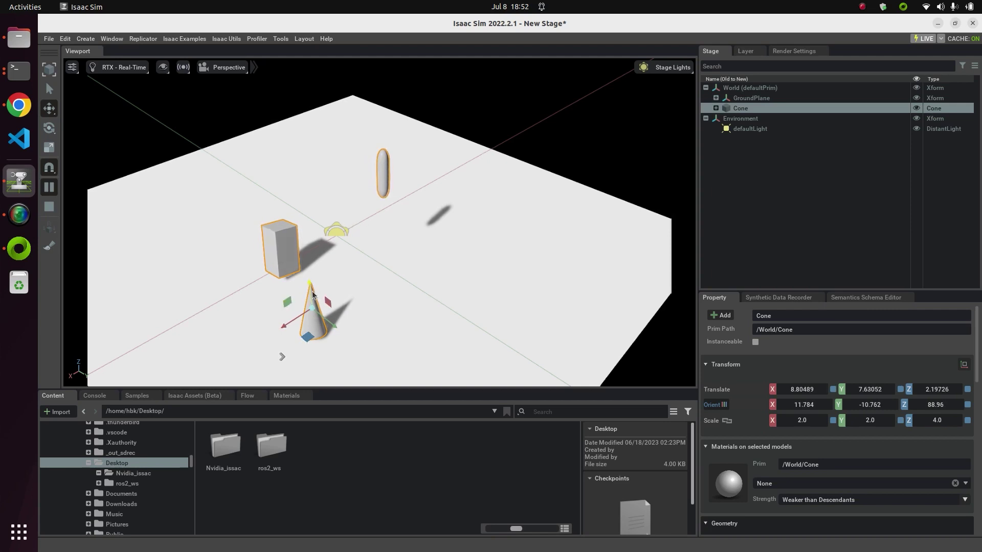
{"action": "left_click_drag", "start_coordinate": [310, 295], "coordinate": [310, 202]}
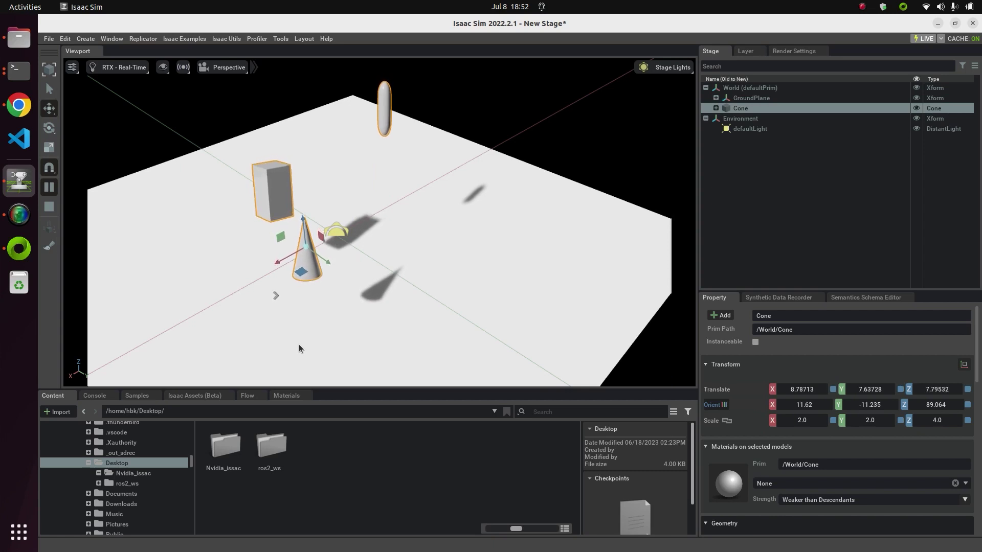
{"action": "left_click", "coordinate": [51, 191]}
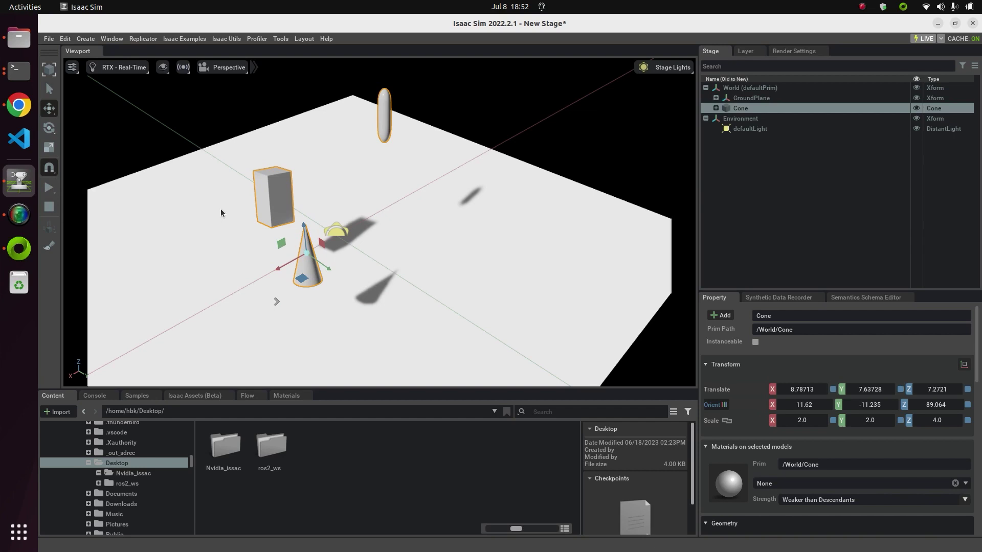
- Create a Physics Scene on the stage
{"action": "left_click", "coordinate": [78, 38]}
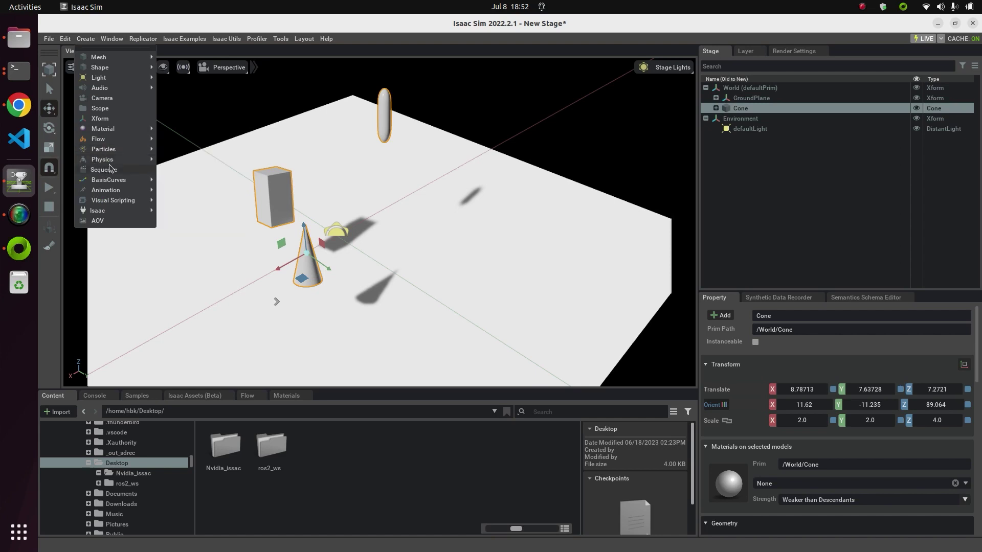
{"action": "mouse_move", "coordinate": [123, 159]}
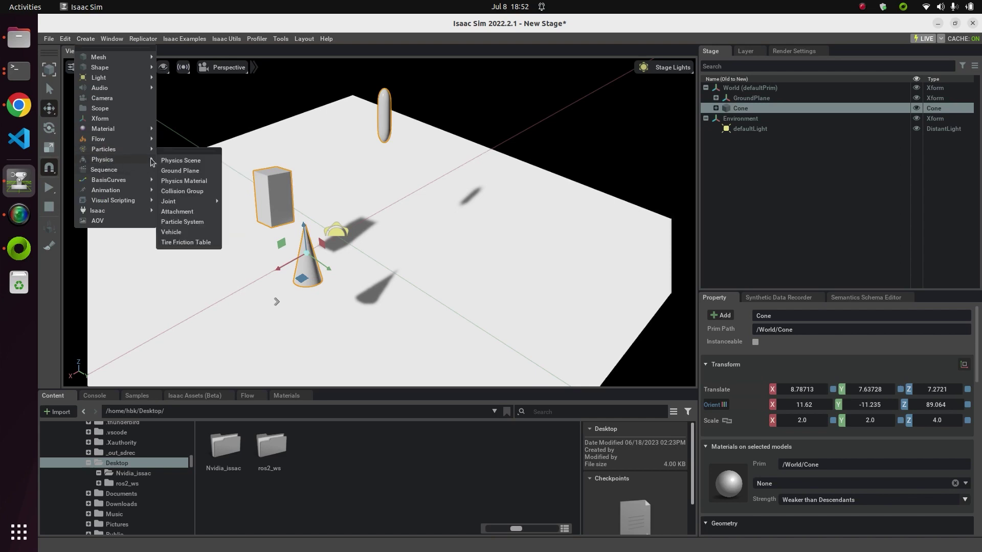
{"action": "left_click", "coordinate": [190, 161]}
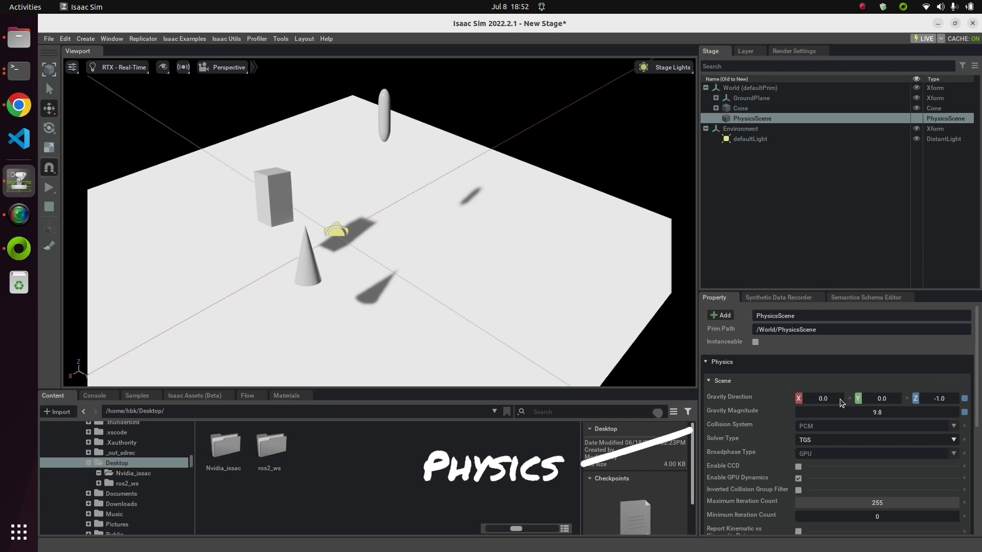
- Set the PhysicsScene gravity magnitude to 100, then raise the Cone to Z 10.23
{"action": "left_click", "coordinate": [49, 188]}
{"action": "left_click_drag", "start_coordinate": [852, 413], "coordinate": [961, 417]}
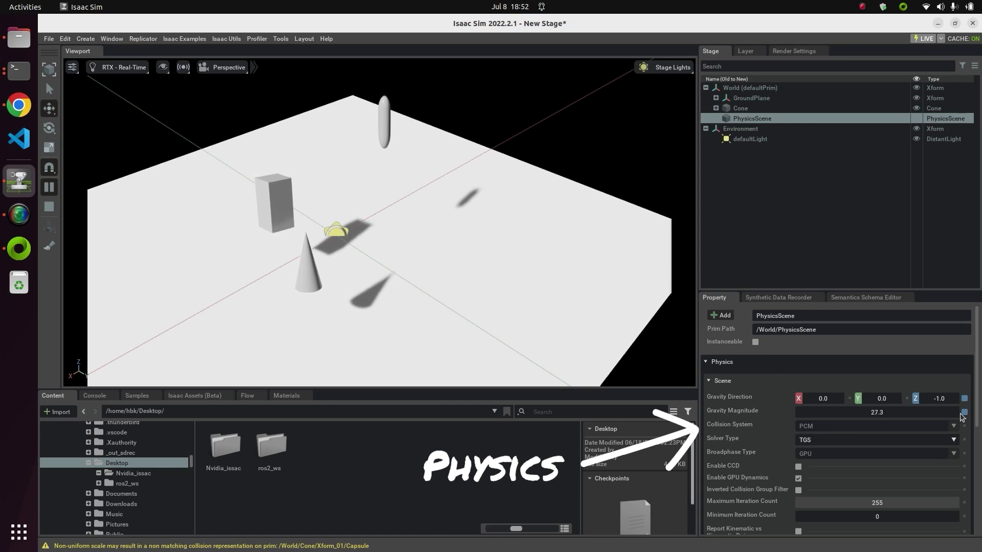
{"action": "double_click", "coordinate": [899, 412]}
{"action": "type", "text": "100"}
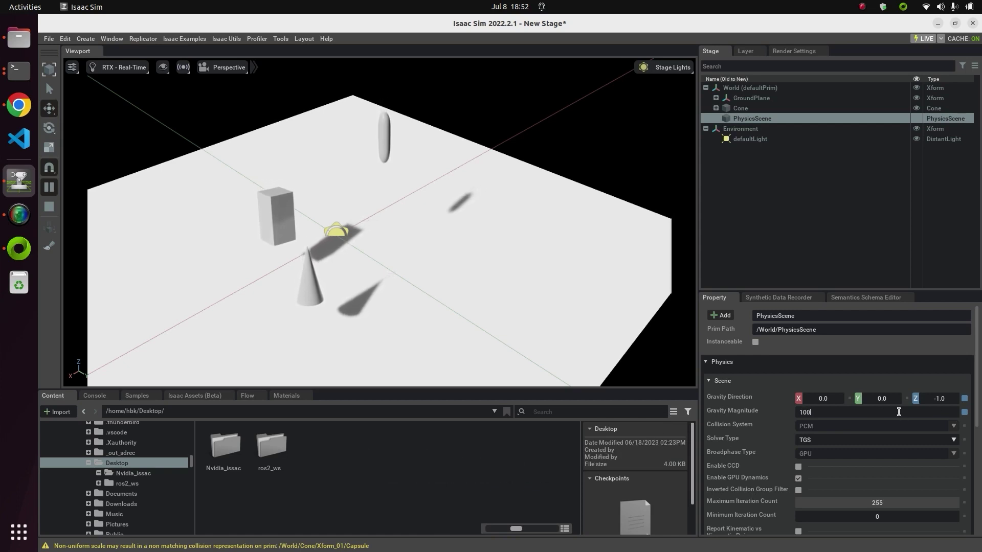
{"action": "key", "text": "Return"}
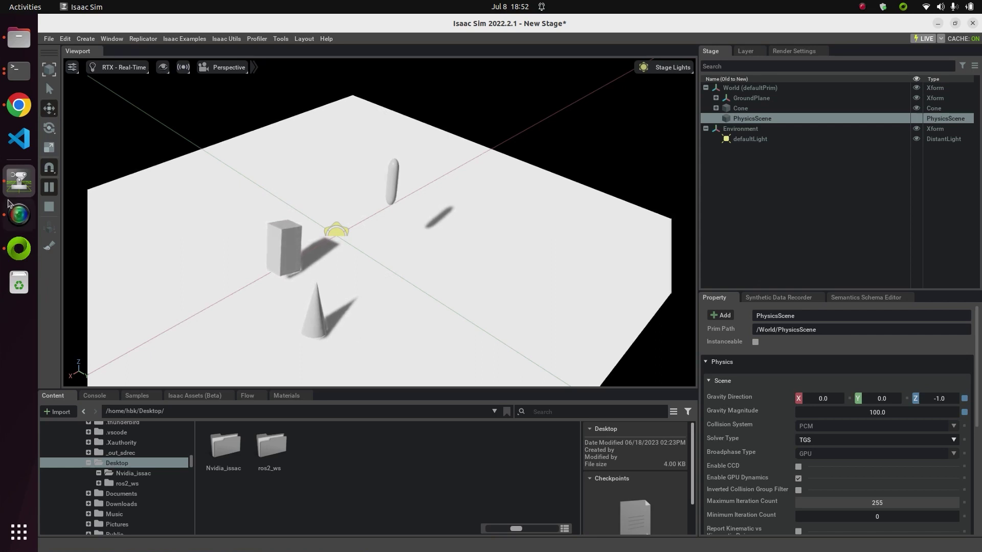
{"action": "left_click", "coordinate": [49, 187]}
{"action": "left_click", "coordinate": [321, 304]}
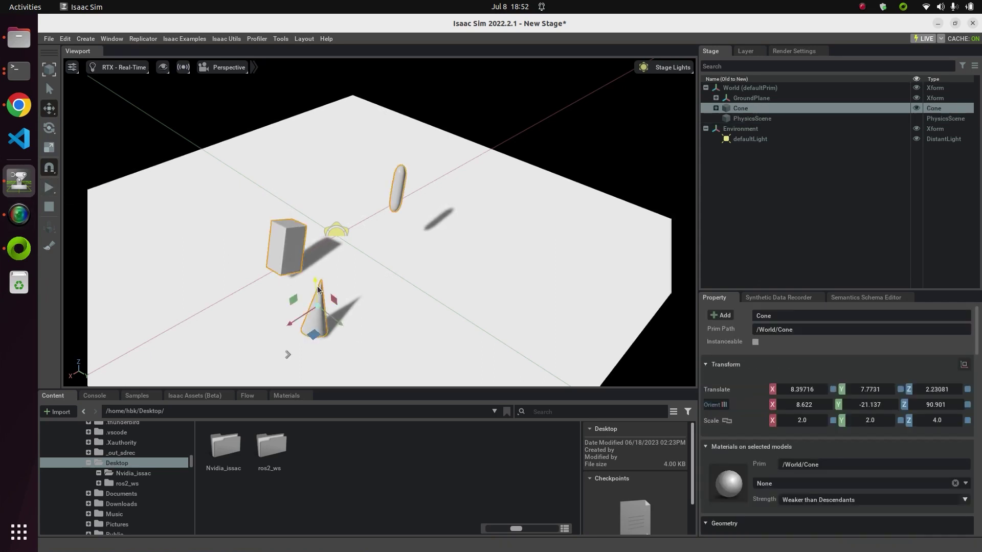
{"action": "left_click_drag", "start_coordinate": [314, 239], "coordinate": [300, 219]}
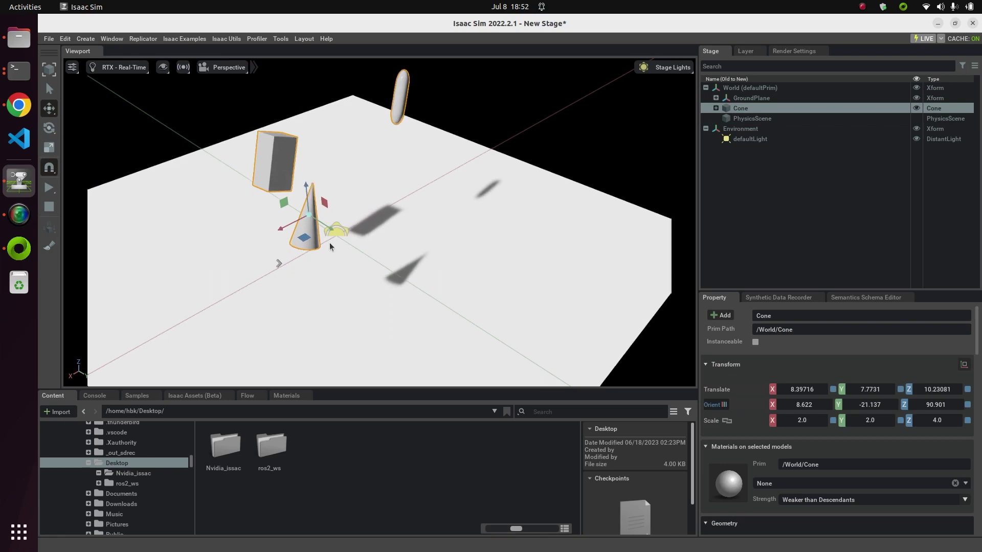
- Change the PhysicsScene gravity magnitude to 10 while the simulation runs
{"action": "left_click", "coordinate": [768, 119]}
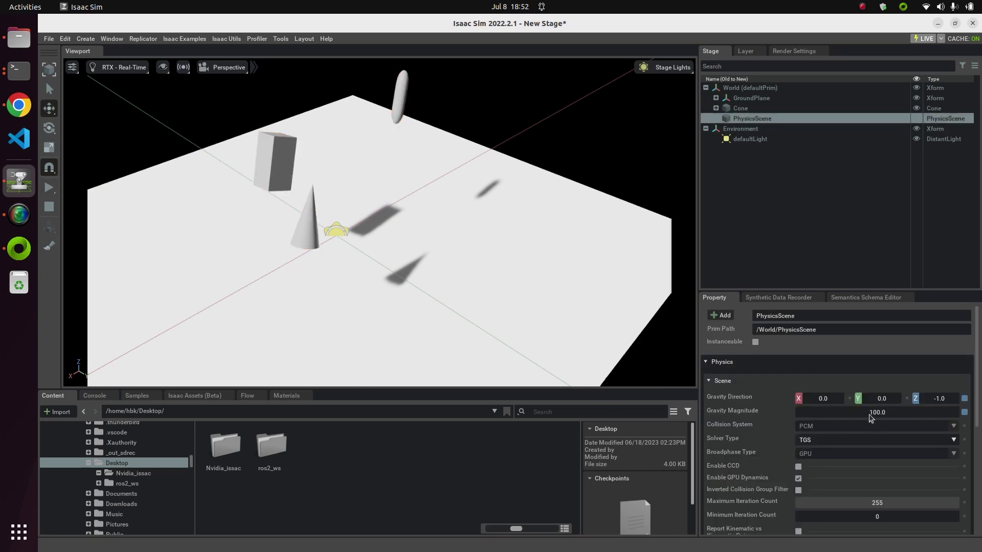
{"action": "left_click", "coordinate": [49, 188]}
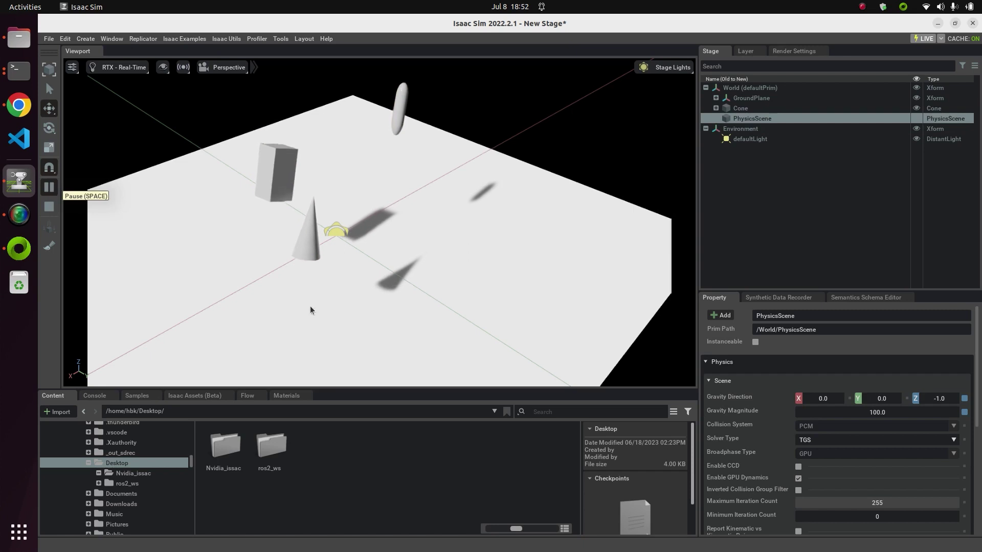
{"action": "mouse_move", "coordinate": [859, 397]}
{"action": "left_mouse_down"}
{"action": "mouse_move", "coordinate": [896, 401]}
{"action": "mouse_move", "coordinate": [867, 405]}
{"action": "left_mouse_up"}
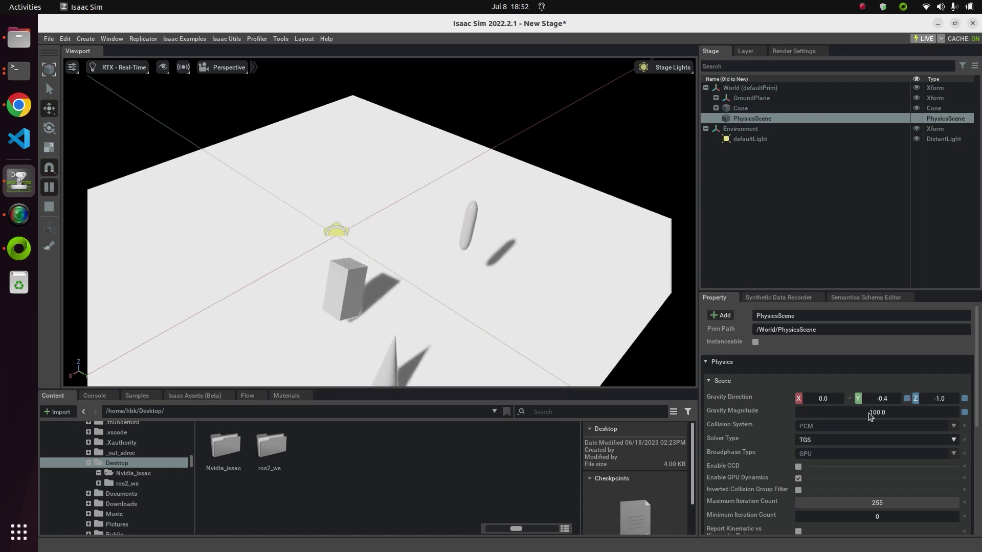
{"action": "double_click", "coordinate": [869, 414]}
{"action": "type", "text": "100"}
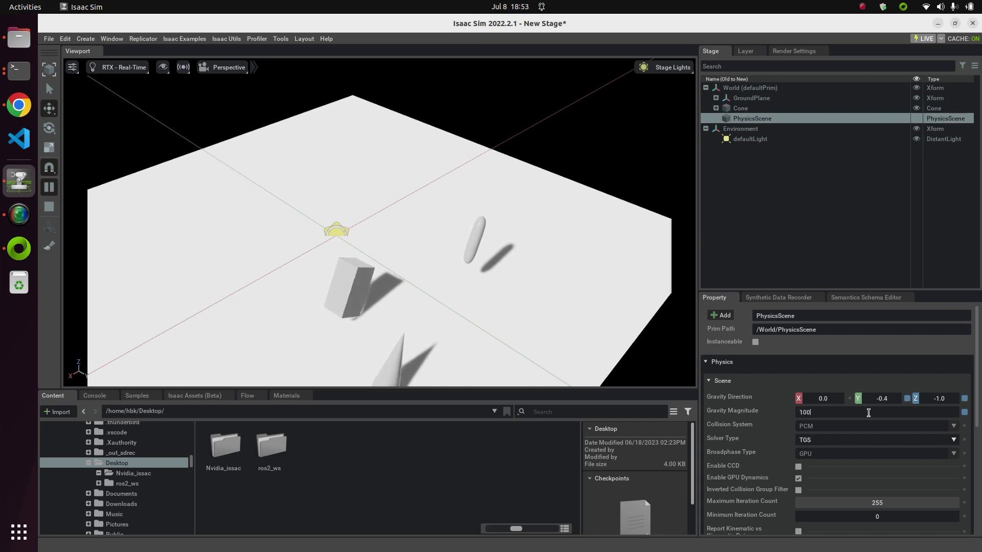
{"action": "key", "text": "BackSpace"}
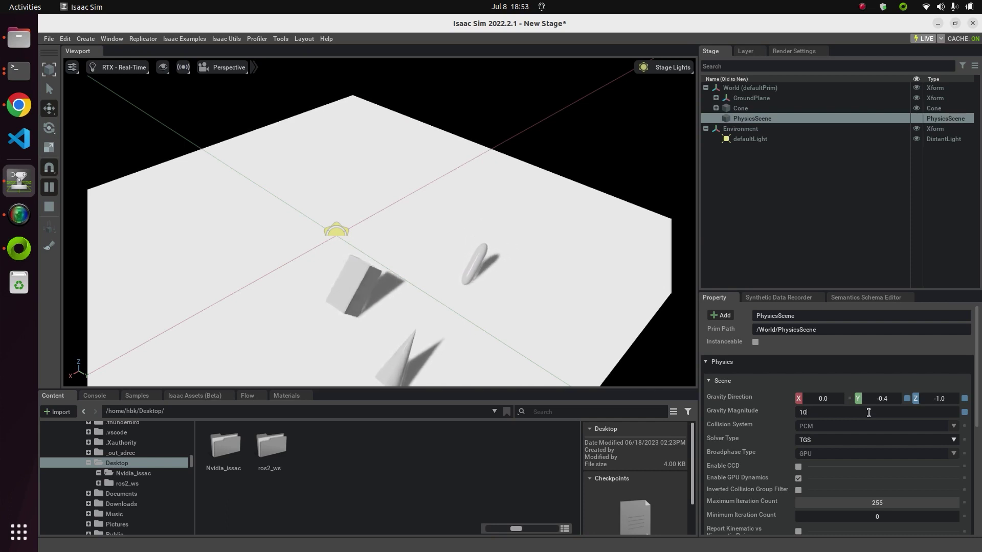
{"action": "key", "text": "Return"}
- Set the gravity direction to 0, 0, 1 and run the simulation
{"action": "left_click_drag", "start_coordinate": [824, 405], "coordinate": [799, 402]}
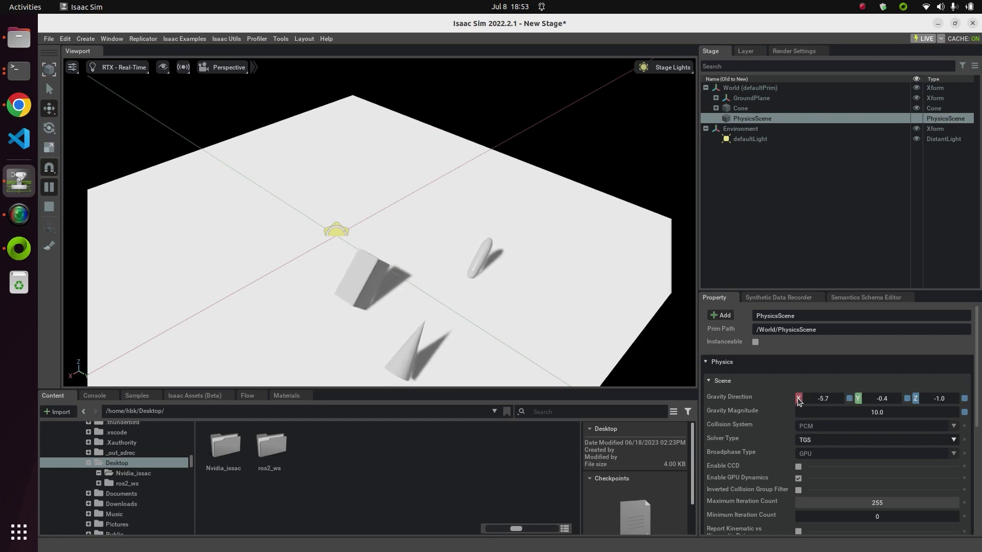
{"action": "double_click", "coordinate": [934, 401]}
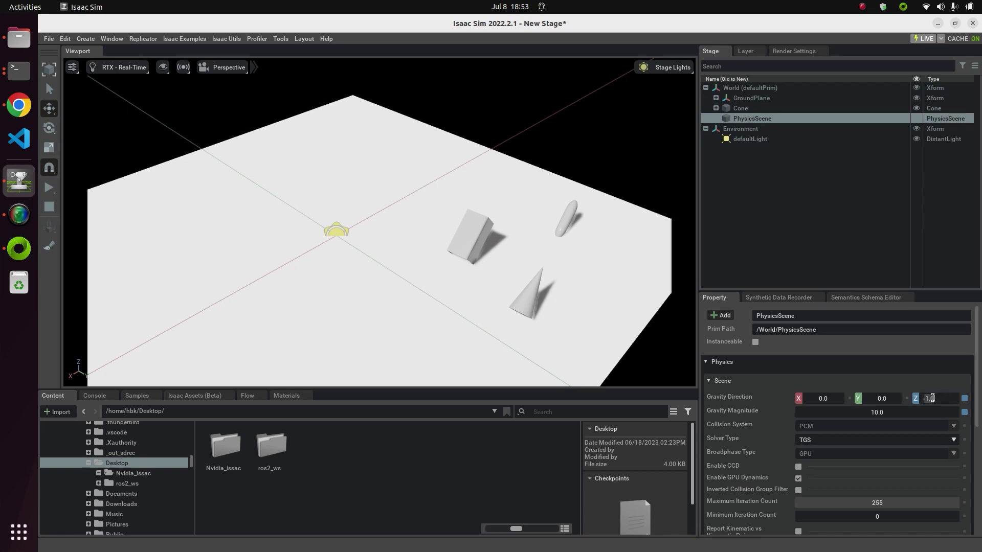
{"action": "type", "text": "1"}
{"action": "left_click", "coordinate": [49, 187]}
- Pan and zoom the viewport to recentre the ground plane
{"action": "scroll", "coordinate": [487, 306], "scroll_direction": "up", "scroll_amount": 2}
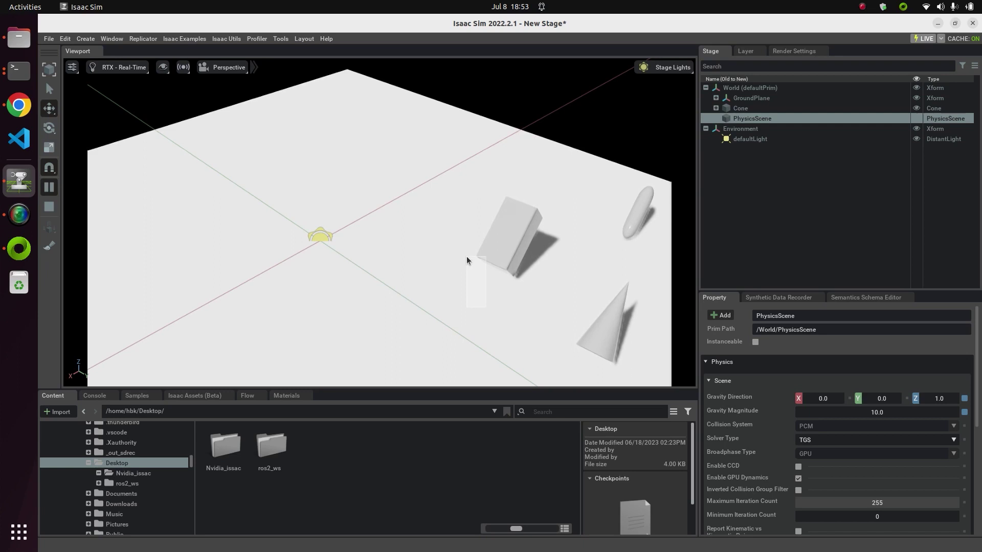
{"action": "left_click", "coordinate": [450, 291]}
{"action": "scroll", "coordinate": [122, 195], "scroll_direction": "down", "scroll_amount": 3}
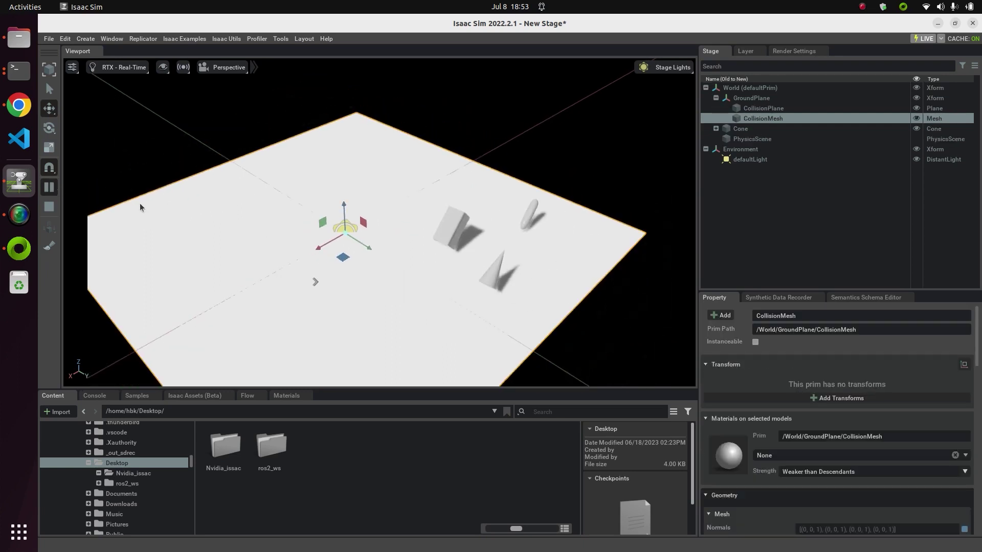
{"action": "scroll", "coordinate": [590, 315], "scroll_direction": "up", "scroll_amount": 2}
{"action": "middle_click_drag", "start_coordinate": [418, 270], "coordinate": [299, 231]}
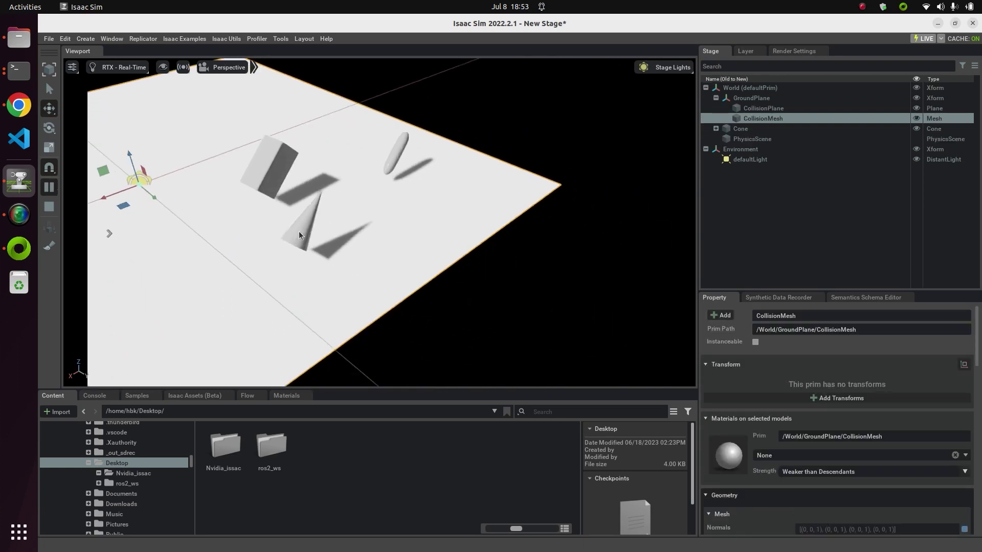
{"action": "scroll", "coordinate": [324, 252], "scroll_direction": "up", "scroll_amount": 2}
{"action": "scroll", "coordinate": [460, 330], "scroll_direction": "down", "scroll_amount": 3}
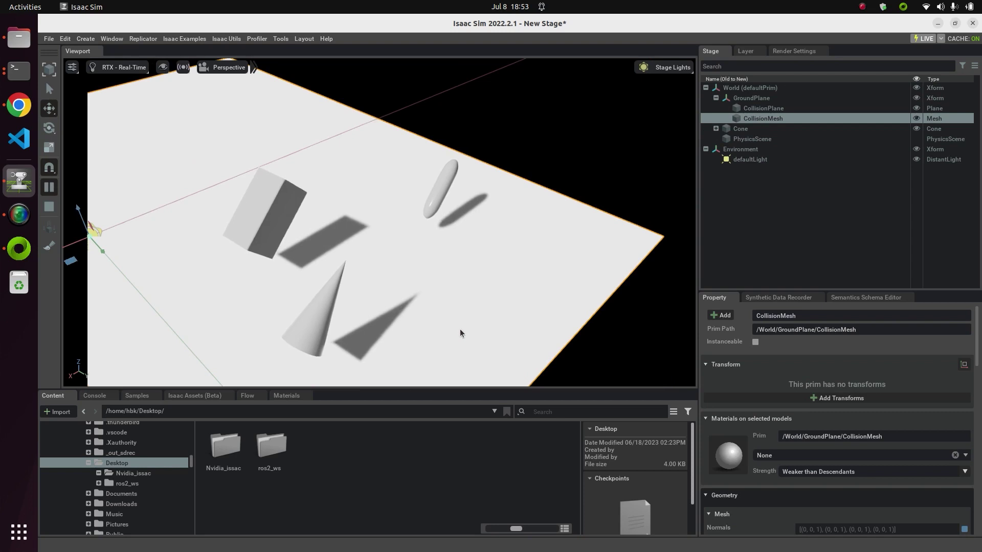
{"action": "scroll", "coordinate": [414, 335], "scroll_direction": "down", "scroll_amount": 2}
{"action": "middle_click_drag", "start_coordinate": [415, 335], "coordinate": [517, 278]}
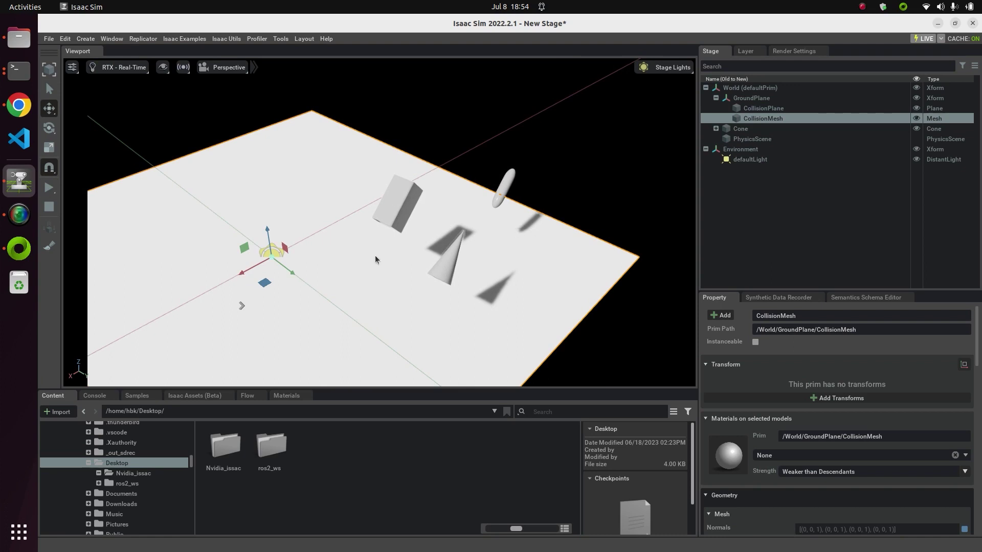
- Save the stage through Save As under the name our_first_scene in the Nvidia_issac folder
{"action": "left_click", "coordinate": [47, 40]}
{"action": "left_click", "coordinate": [102, 163]}
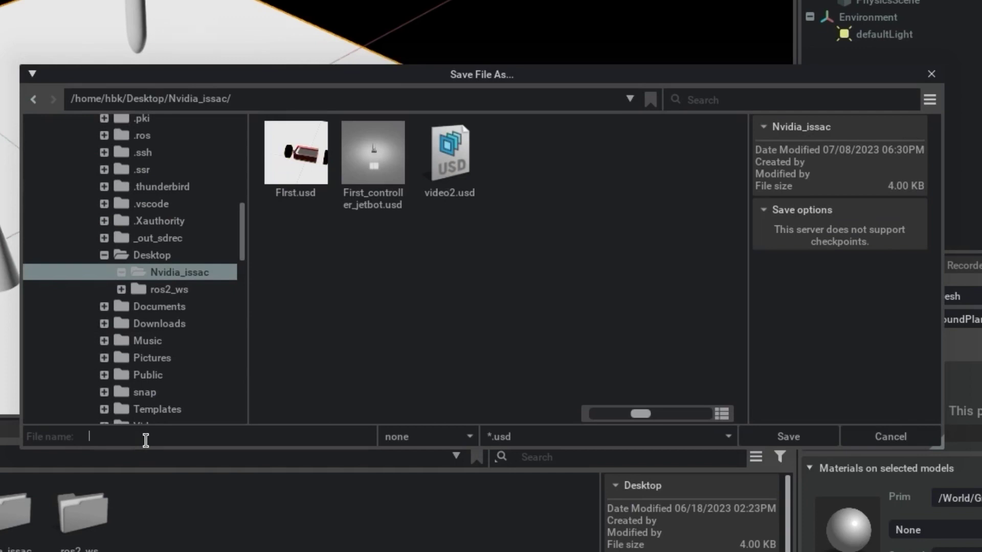
{"action": "type", "text": "our_first_scene"}
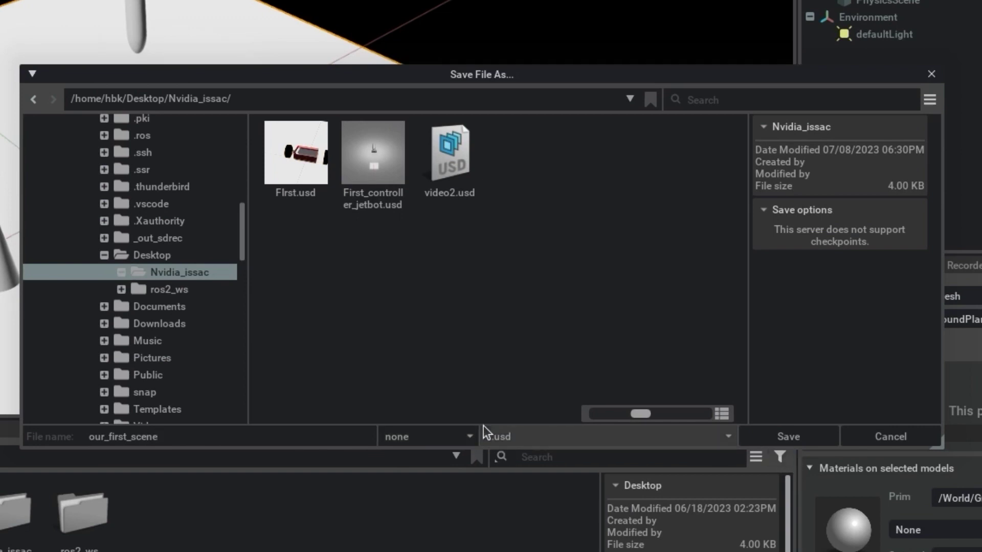
{"action": "left_click", "coordinate": [777, 438]}
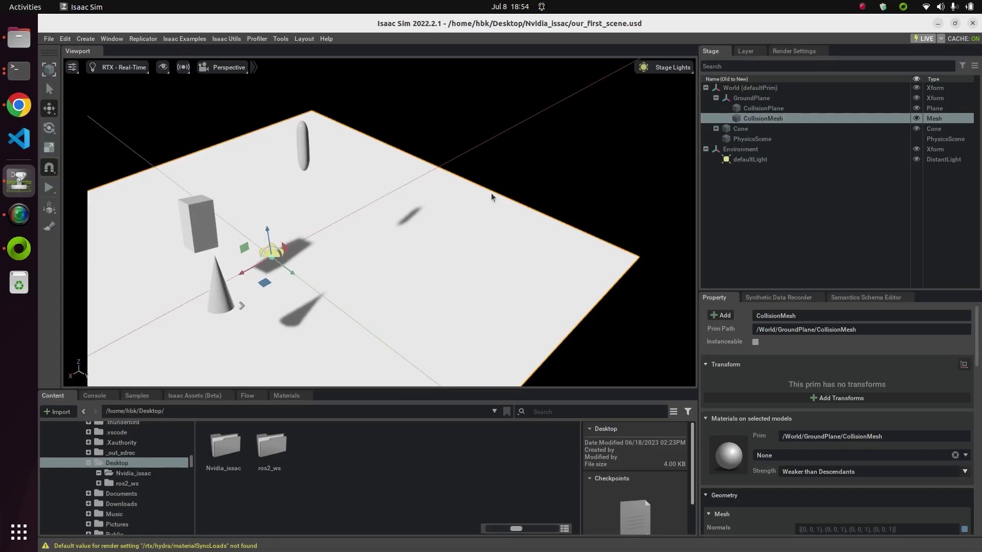
- Create a new empty stage, then reopen our_first_scene.usd from Nvidia_issac
{"action": "left_click", "coordinate": [48, 38]}
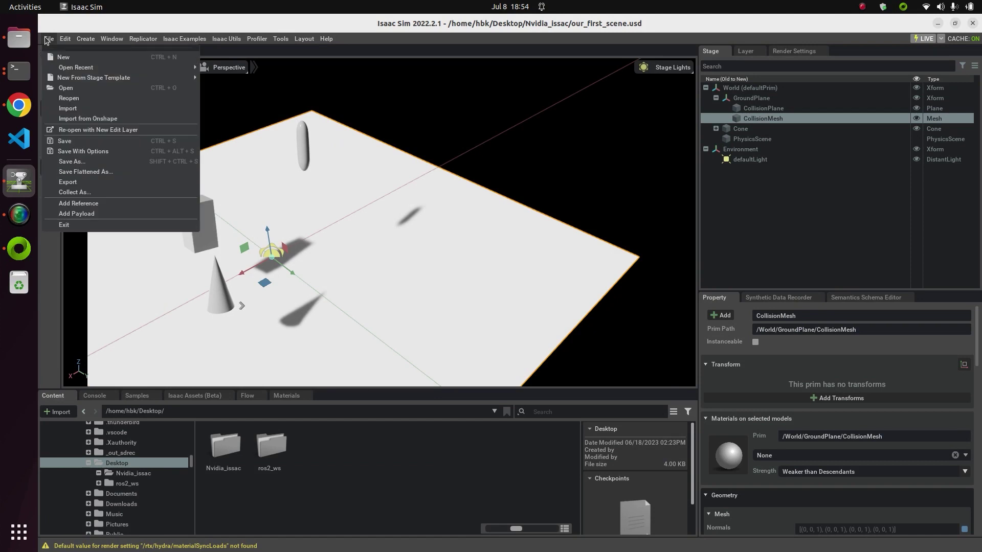
{"action": "left_click", "coordinate": [85, 59]}
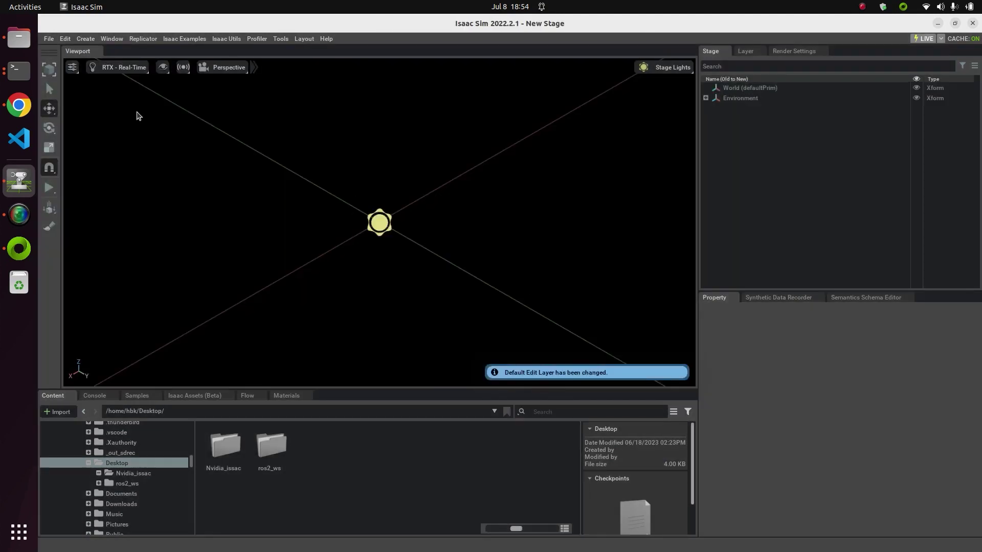
{"action": "left_click", "coordinate": [47, 38]}
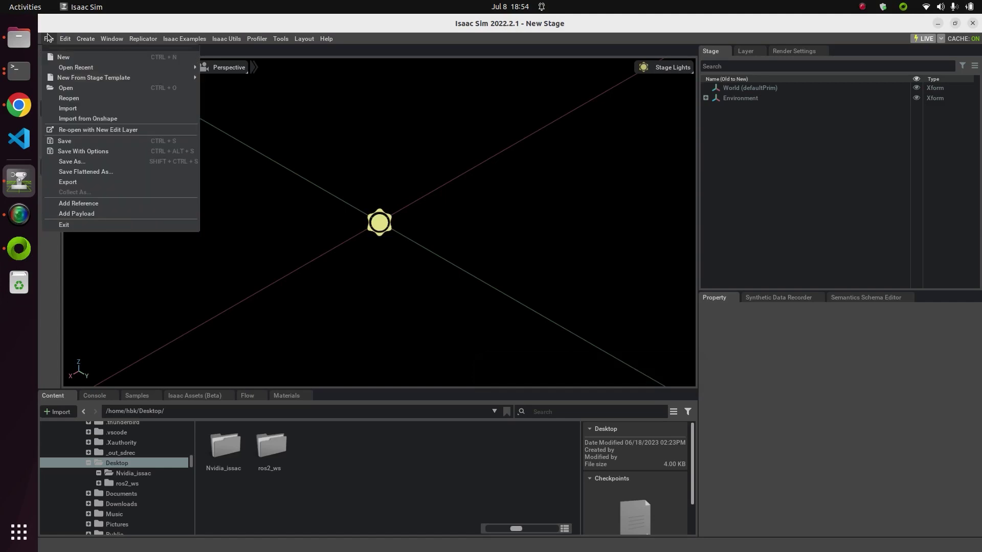
{"action": "left_click", "coordinate": [70, 89]}
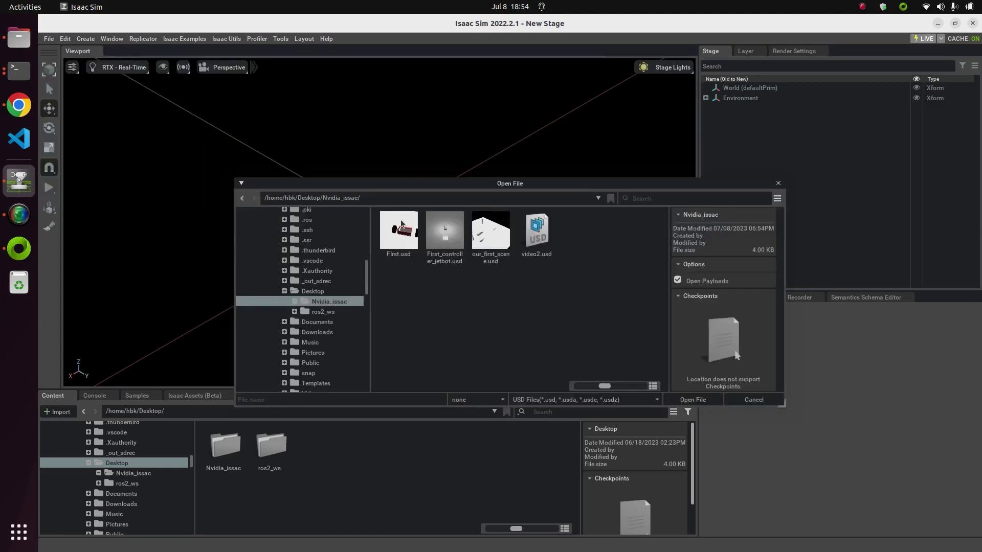
{"action": "left_click", "coordinate": [498, 258]}
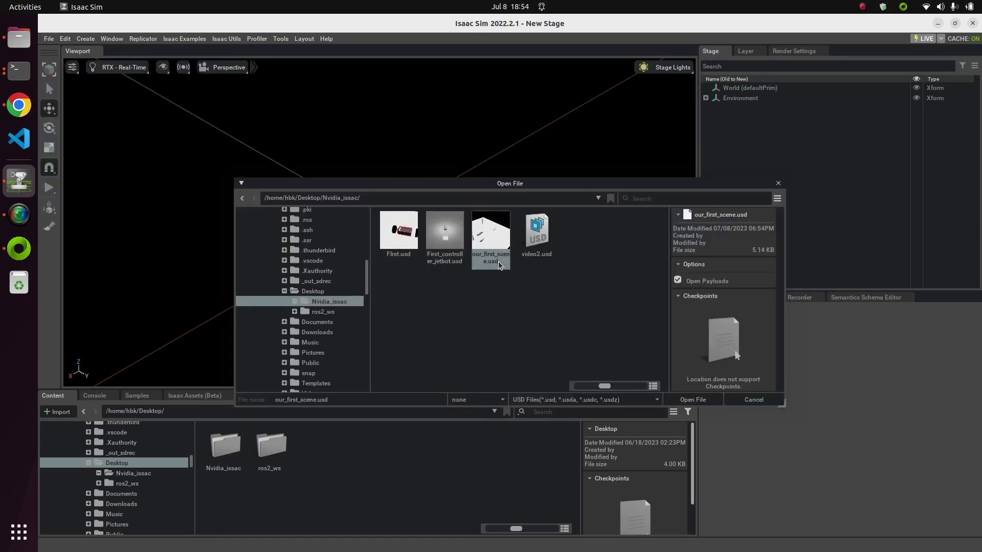
{"action": "left_click", "coordinate": [707, 400]}
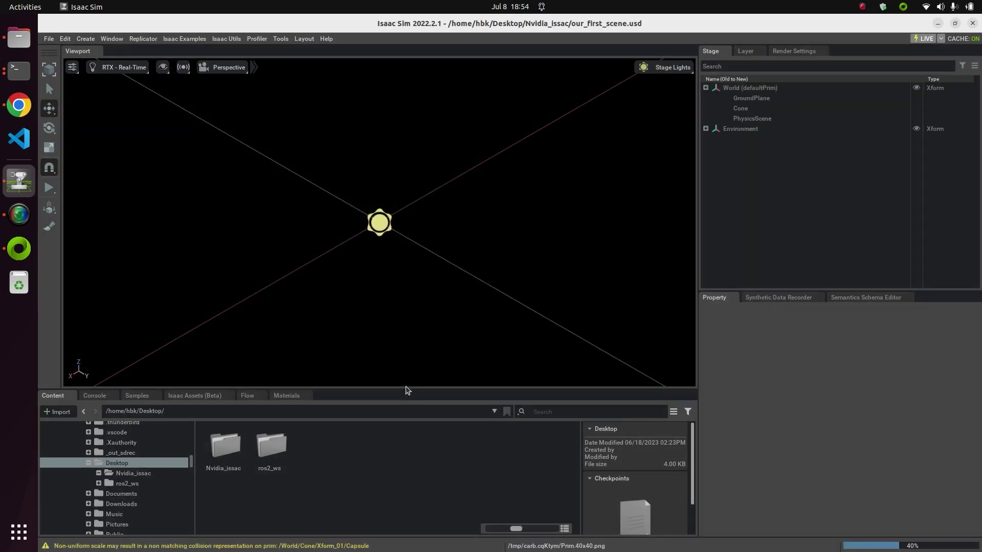